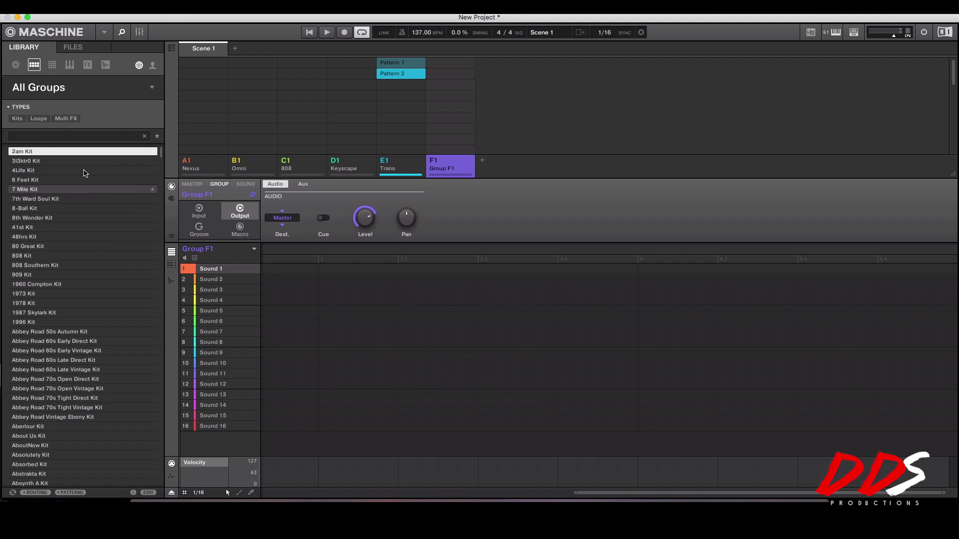
Show the installed expansion products, such as Astral Flutter and Byte Riot, in the Groups browser.
click(45, 92)
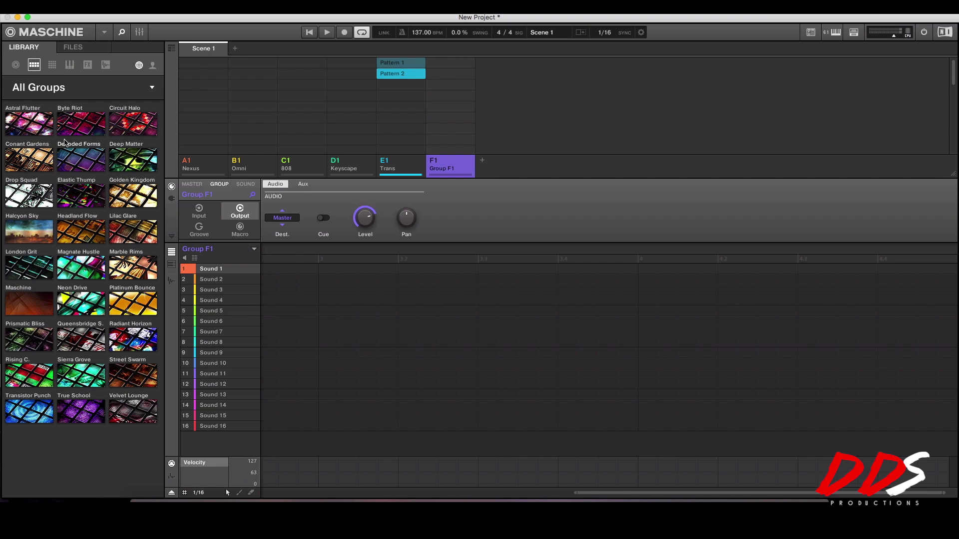
Load the Birla Kit from the Deep Matter expansion into group F1.
click(128, 157)
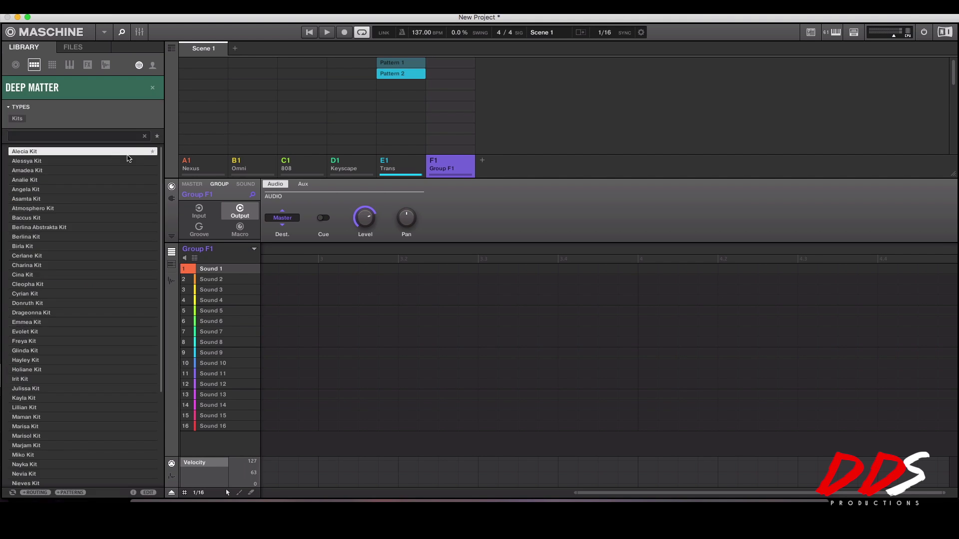
scroll(72, 342, down, 5)
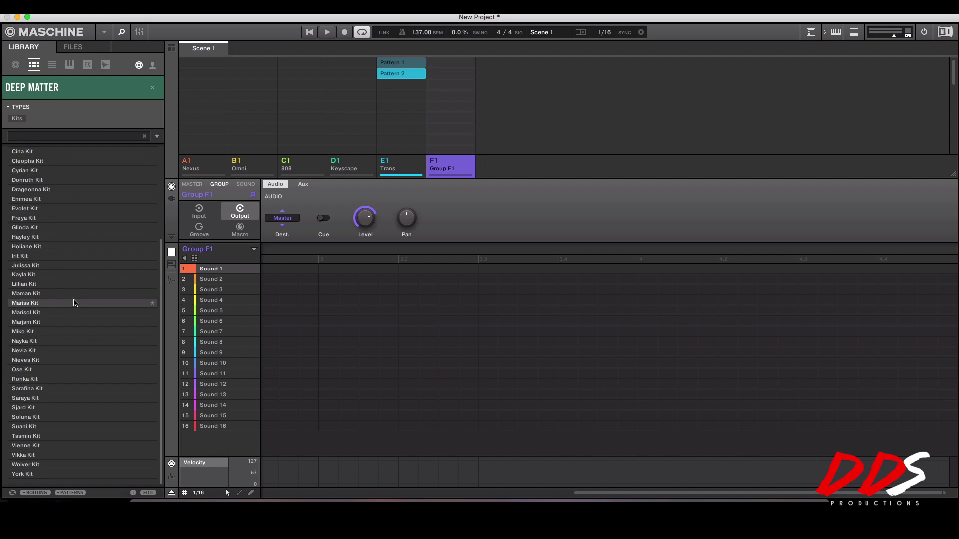
scroll(77, 306, up, 5)
click(57, 247)
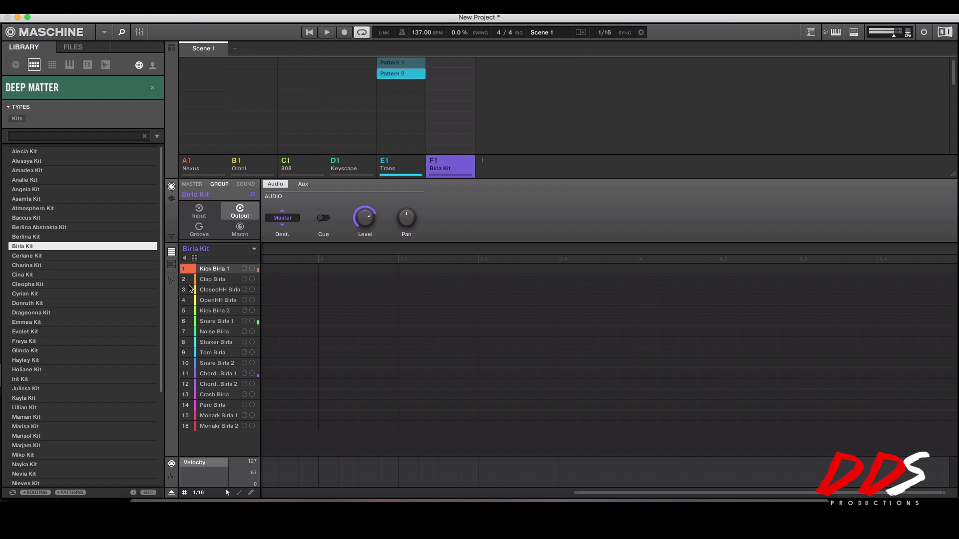
Load Deep Matter's Alecia Kit with its bundled patterns into F1 and play Pattern 2.
click(70, 493)
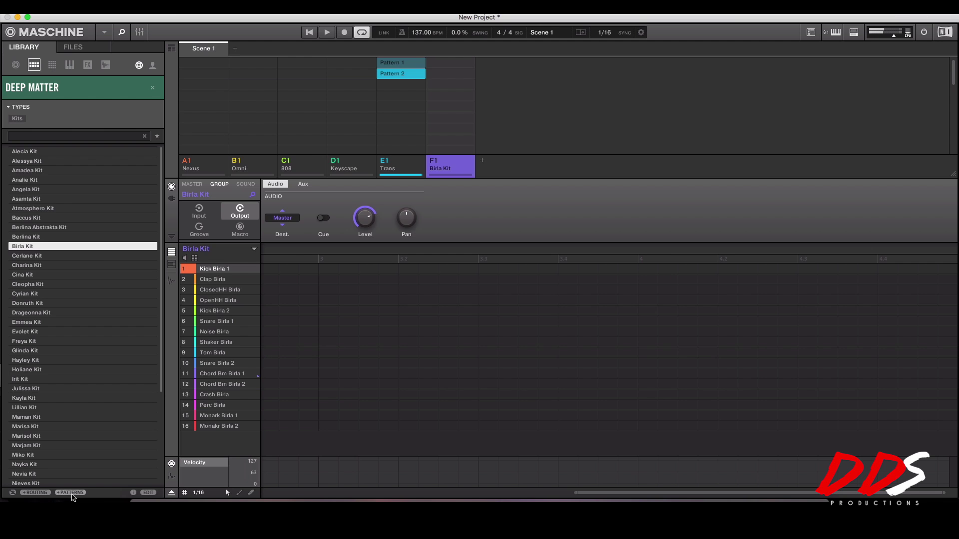
click(37, 152)
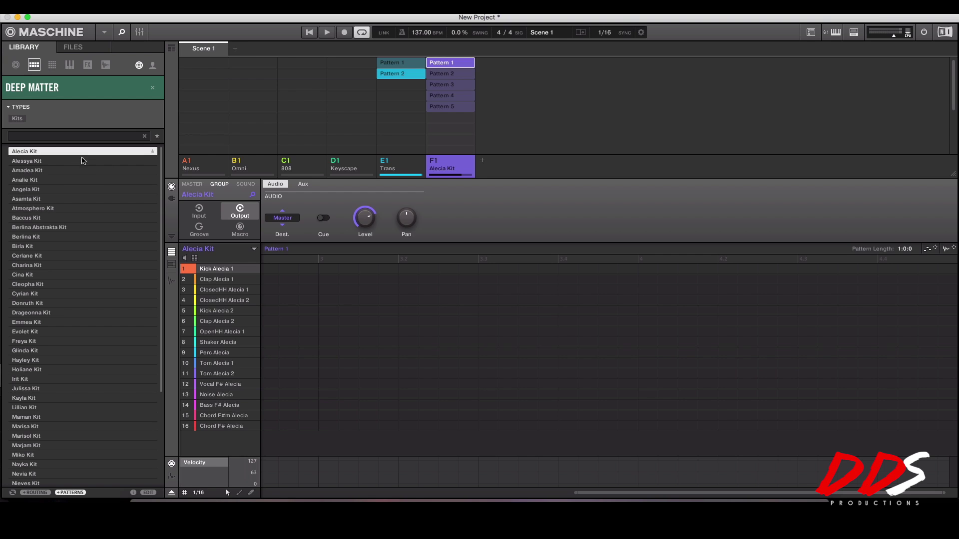
click(327, 32)
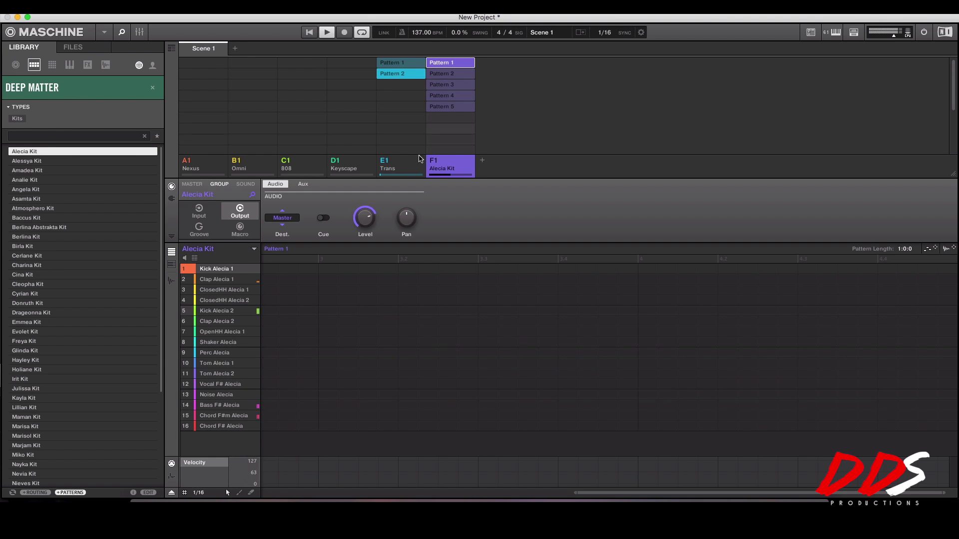
click(455, 75)
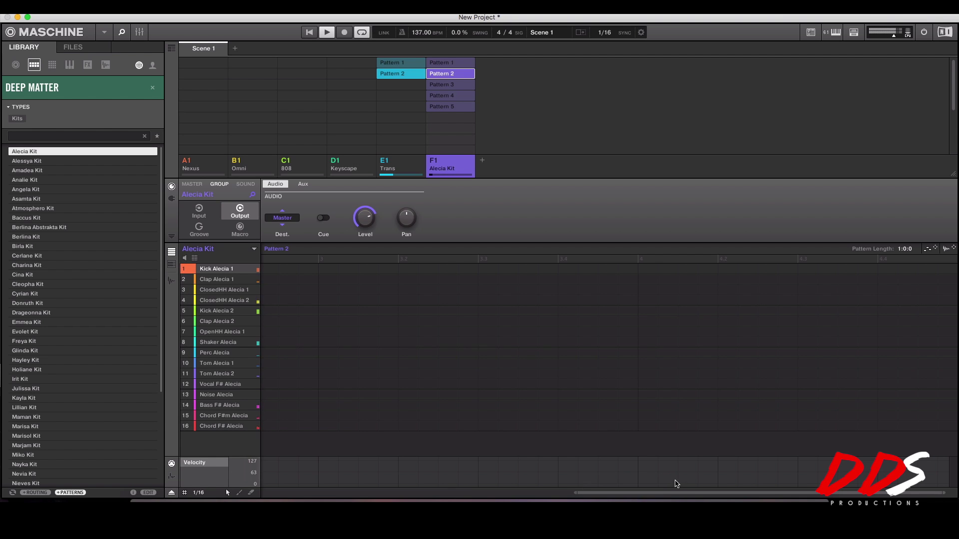
Play Pattern 3, drop the tempo from 137 to 108 BPM, select Pattern 5, then stop playback.
drag(680, 494, 370, 495)
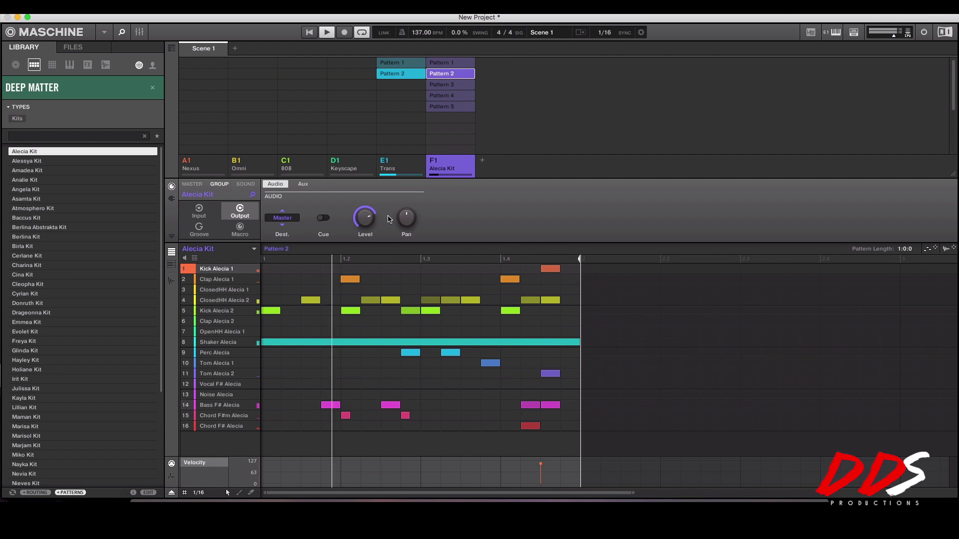
click(452, 84)
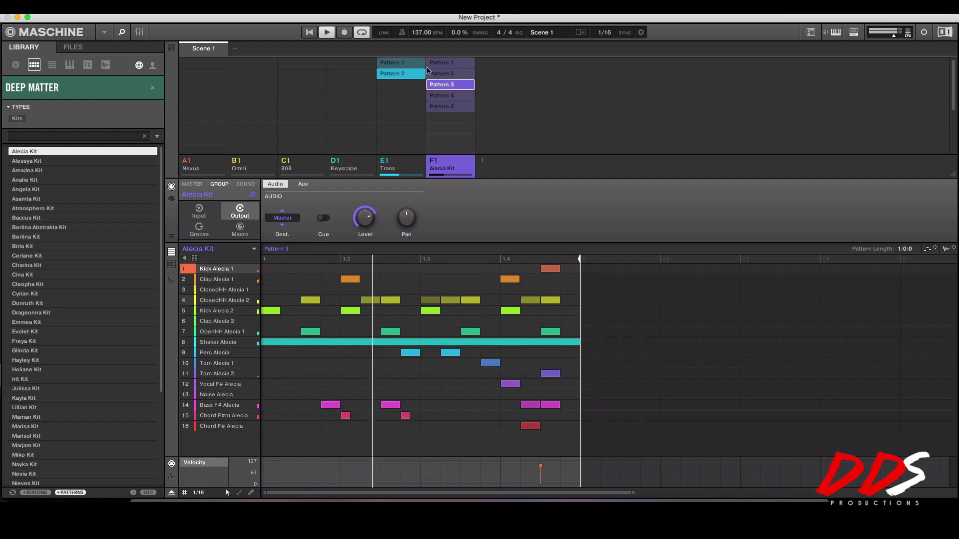
drag(421, 33, 421, 64)
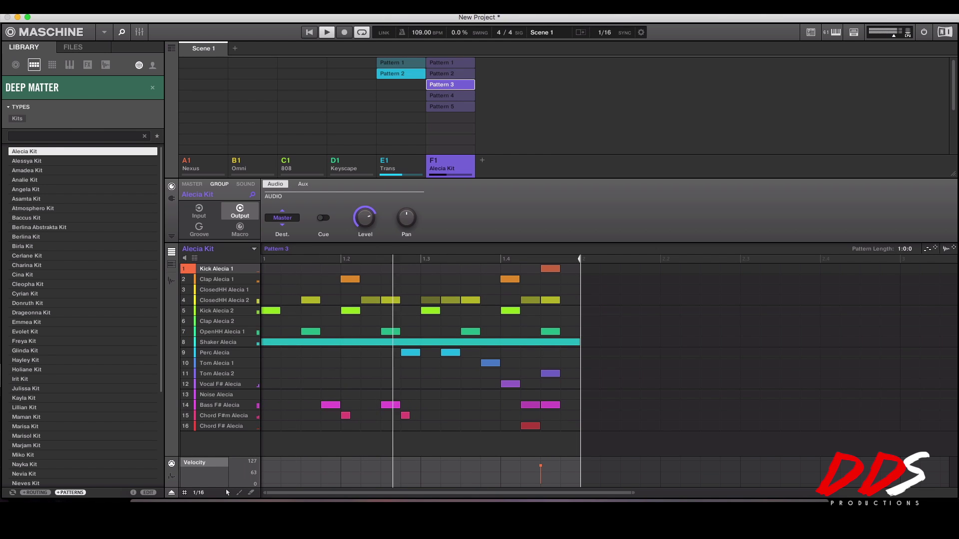
drag(413, 31, 413, 34)
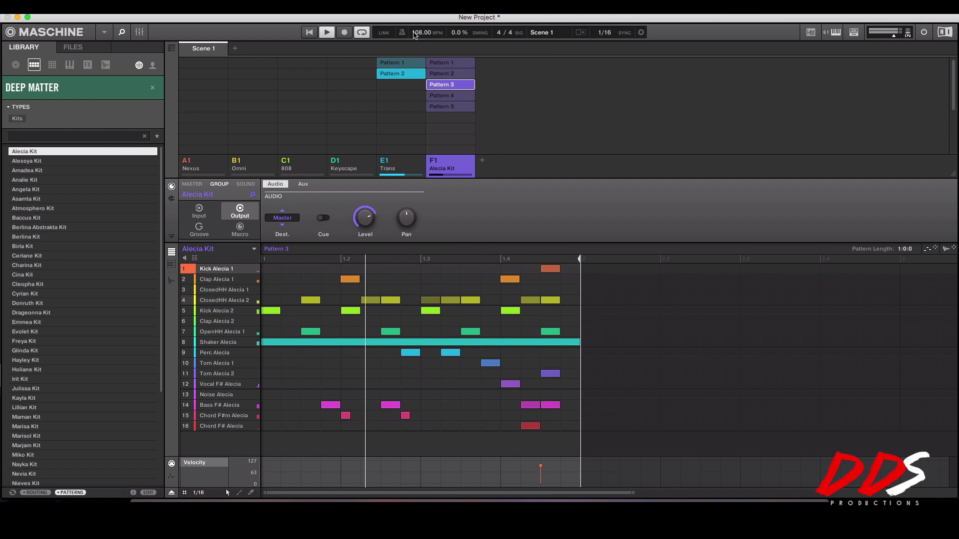
click(439, 105)
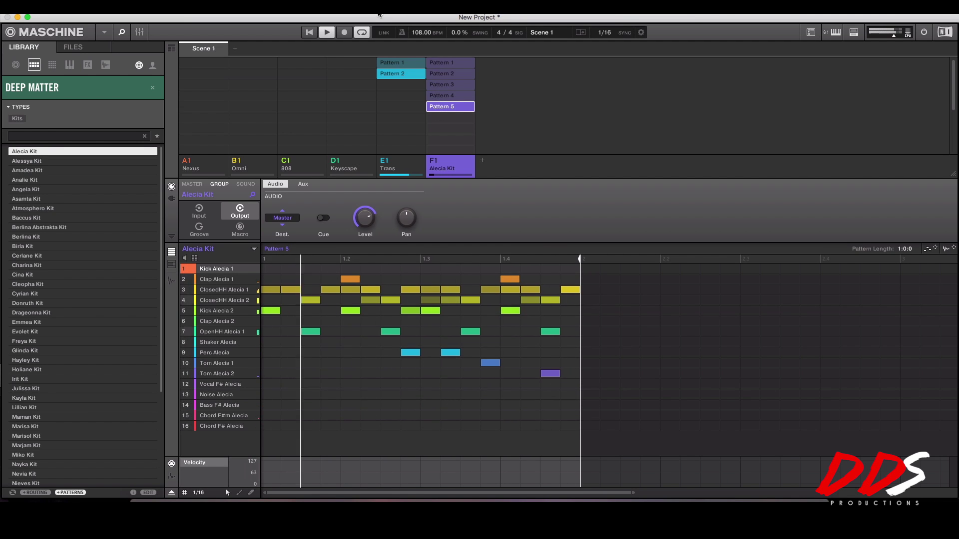
click(328, 32)
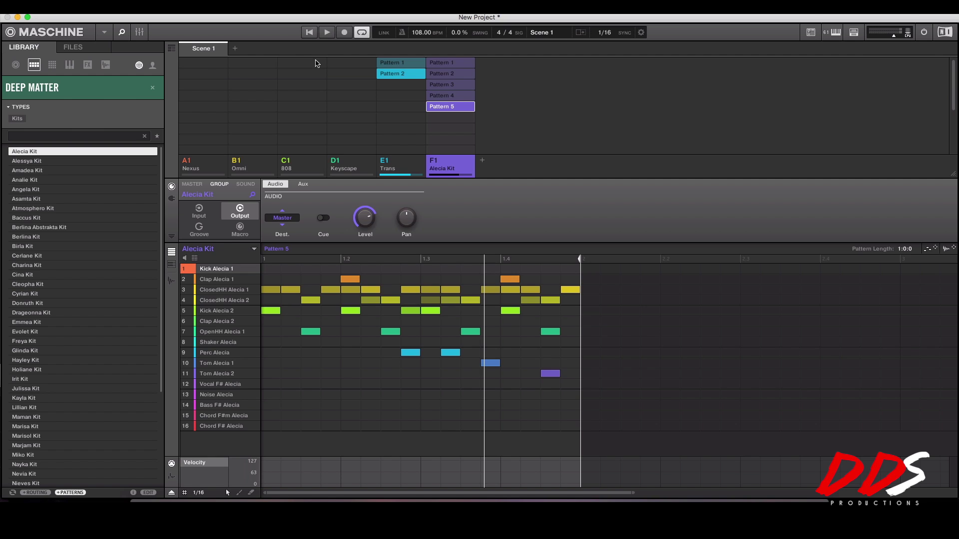
Delete the Alecia Kit group and add a fresh empty group in F1.
right_click(464, 163)
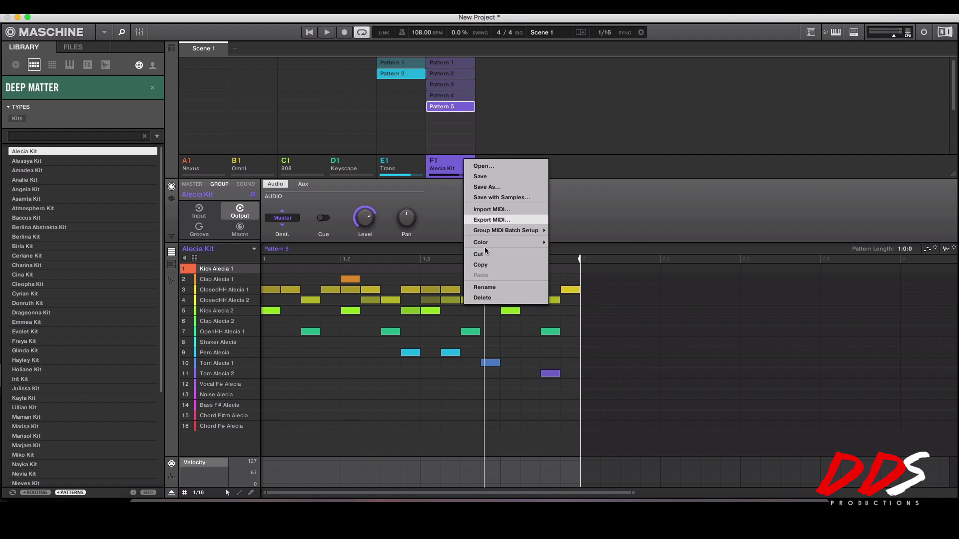
click(486, 302)
click(433, 163)
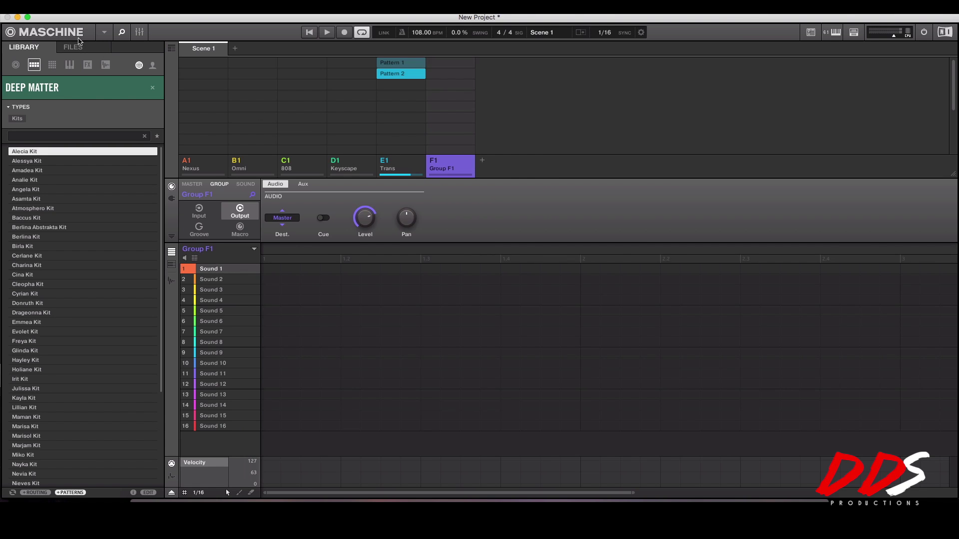
Browse Deep Matter samples, previewing Danae F#2 and Cyrian C3, then close the list.
click(106, 65)
click(152, 88)
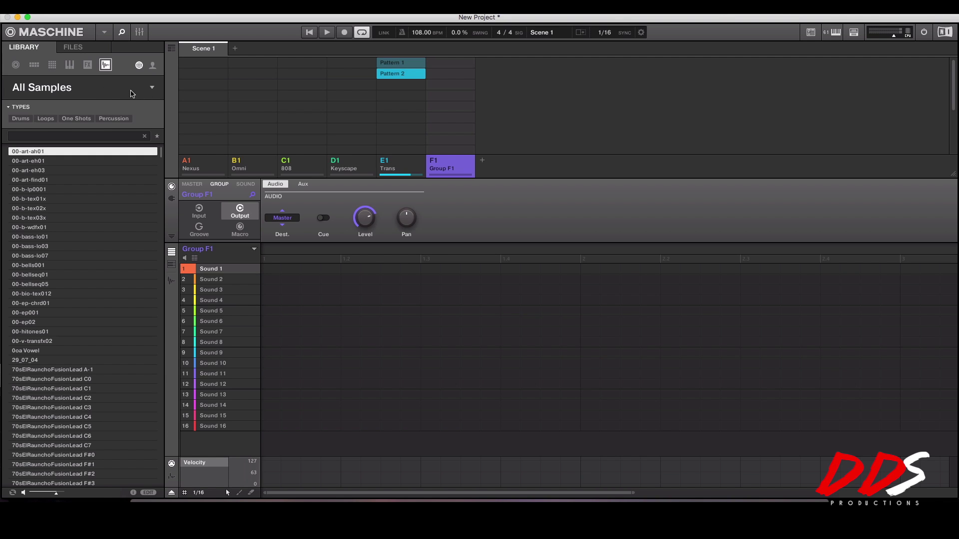
click(132, 93)
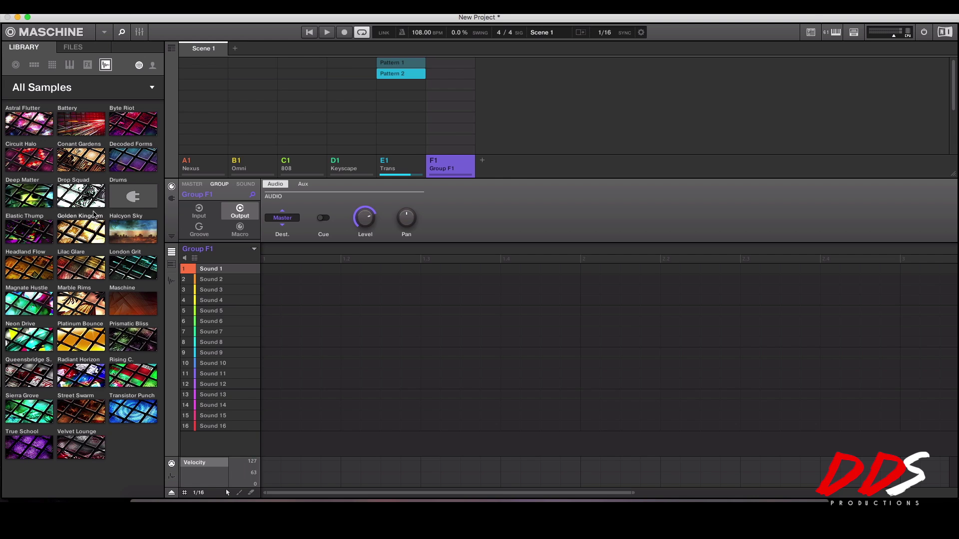
click(20, 199)
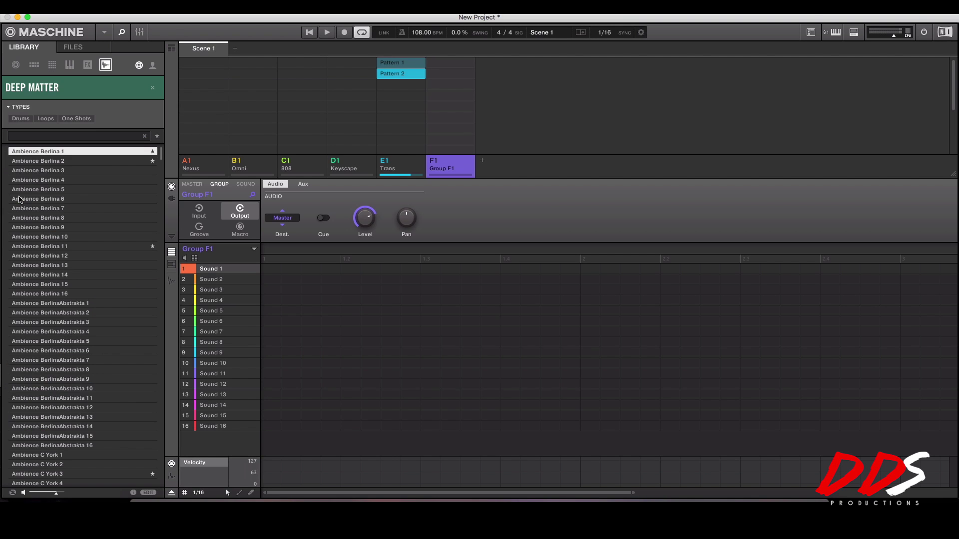
scroll(100, 239, down, 20)
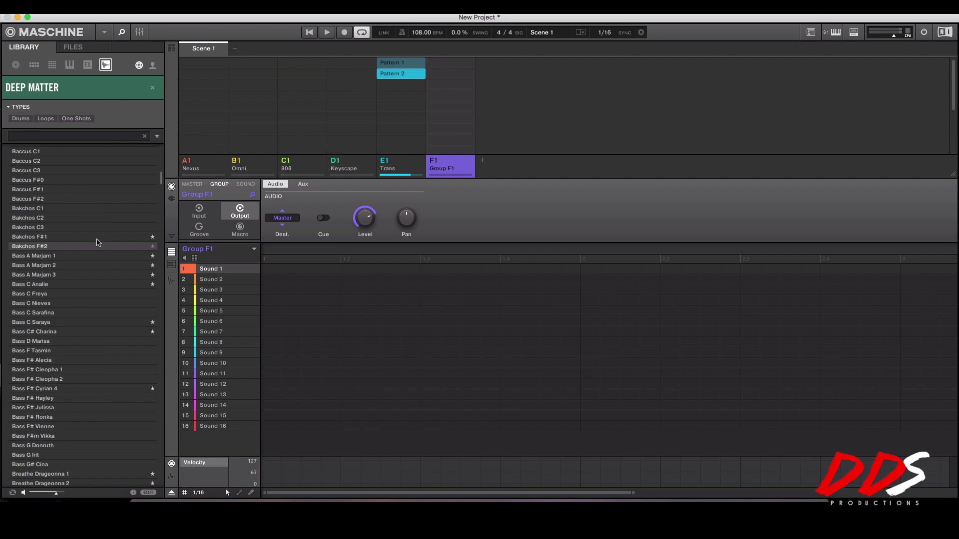
scroll(103, 235, down, 15)
click(65, 209)
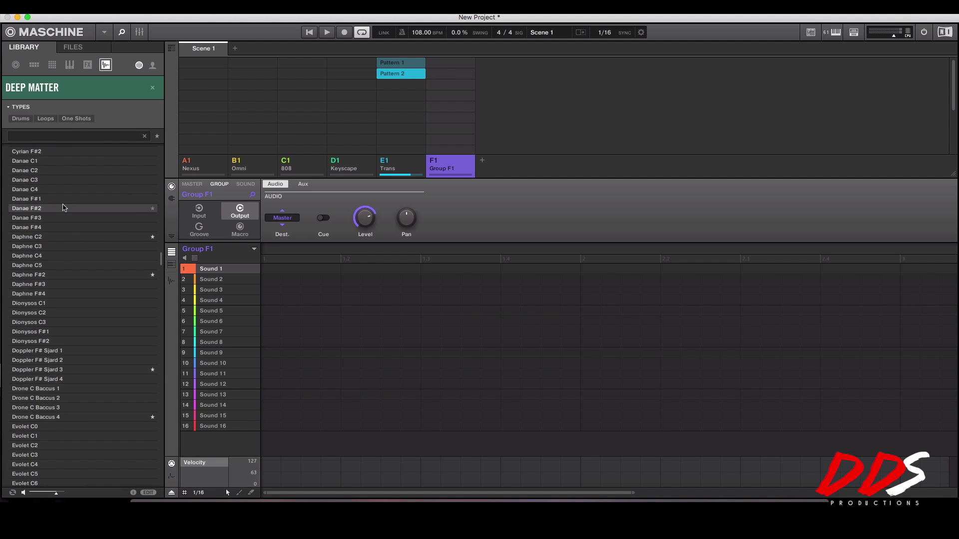
scroll(65, 183, up, 3)
click(65, 170)
click(153, 88)
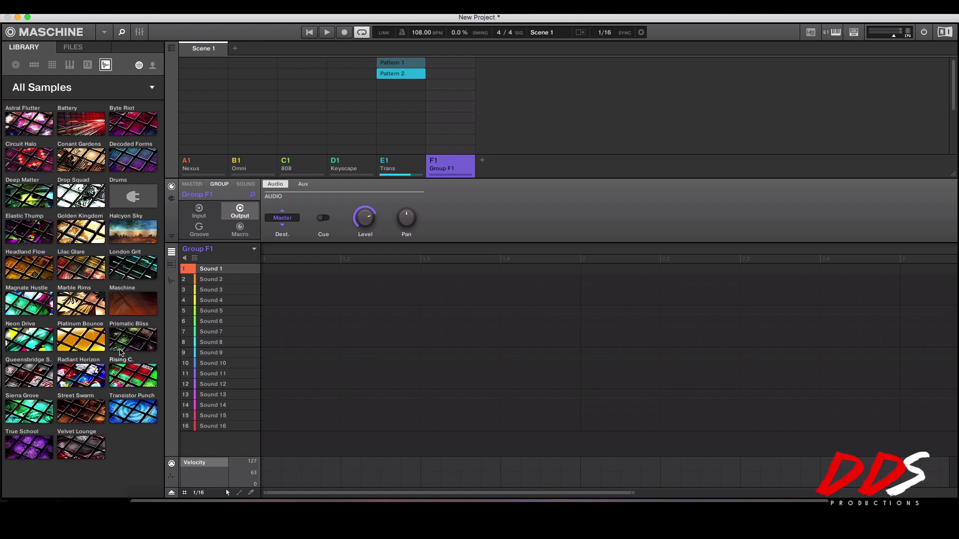
Drag Street Swarm's ClosedHH Emperor 2 hi-hat onto Sound 3, then show only favourite samples.
click(81, 411)
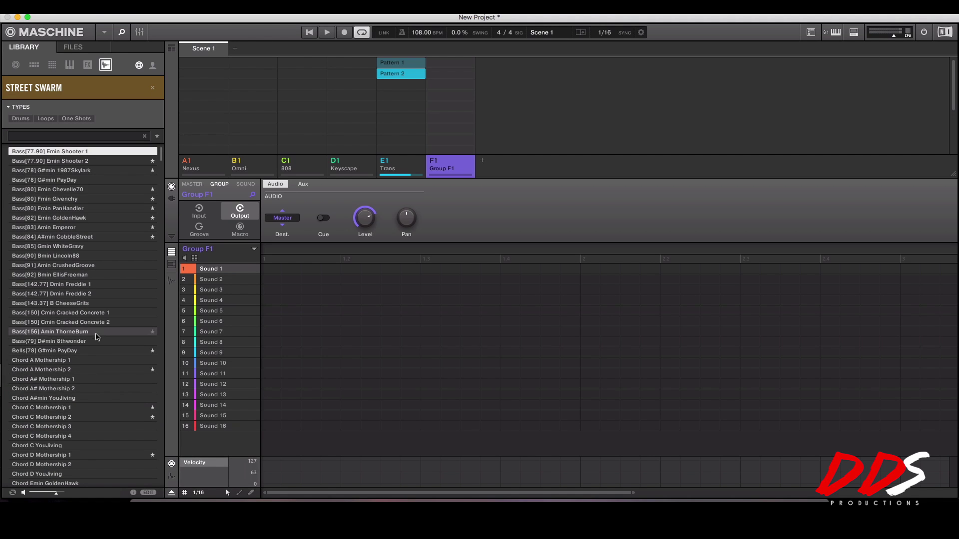
scroll(100, 244, down, 15)
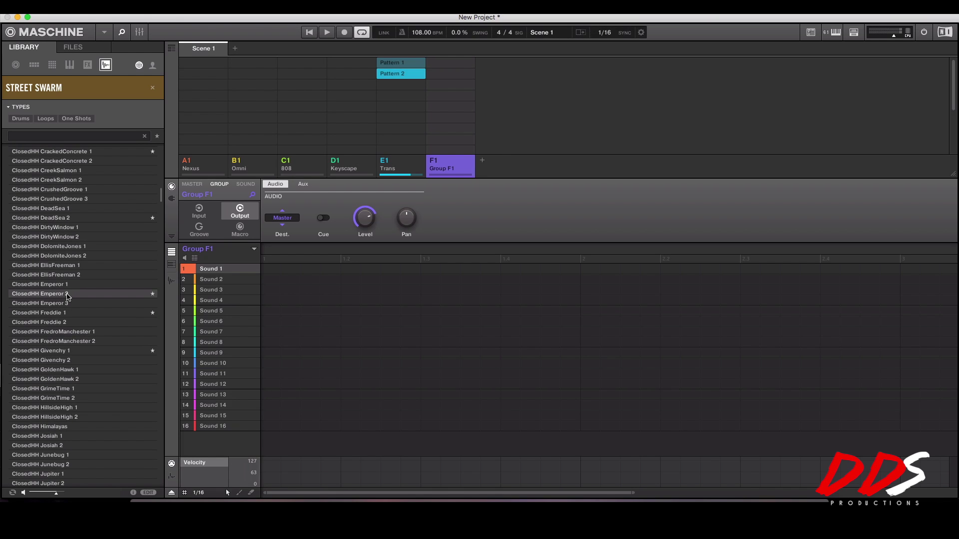
click(69, 295)
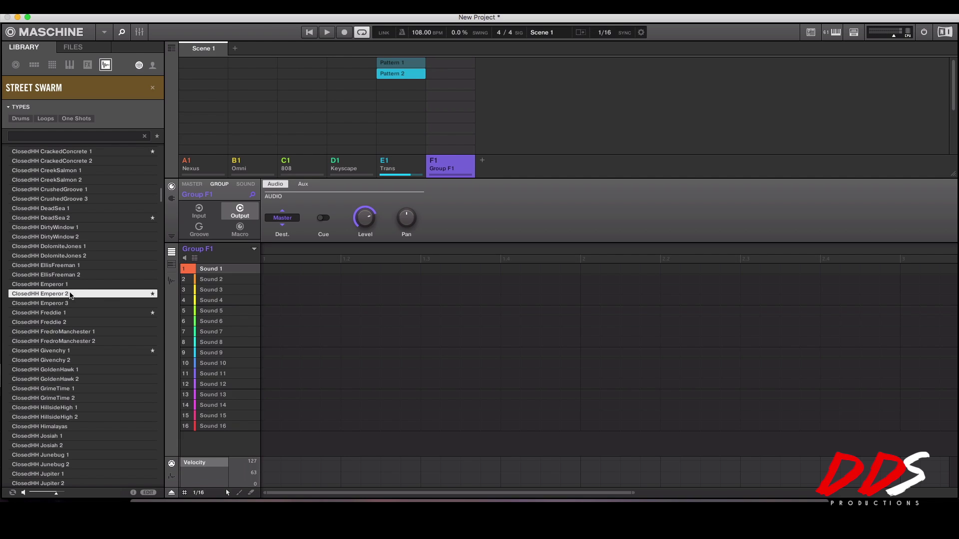
drag(80, 294, 227, 289)
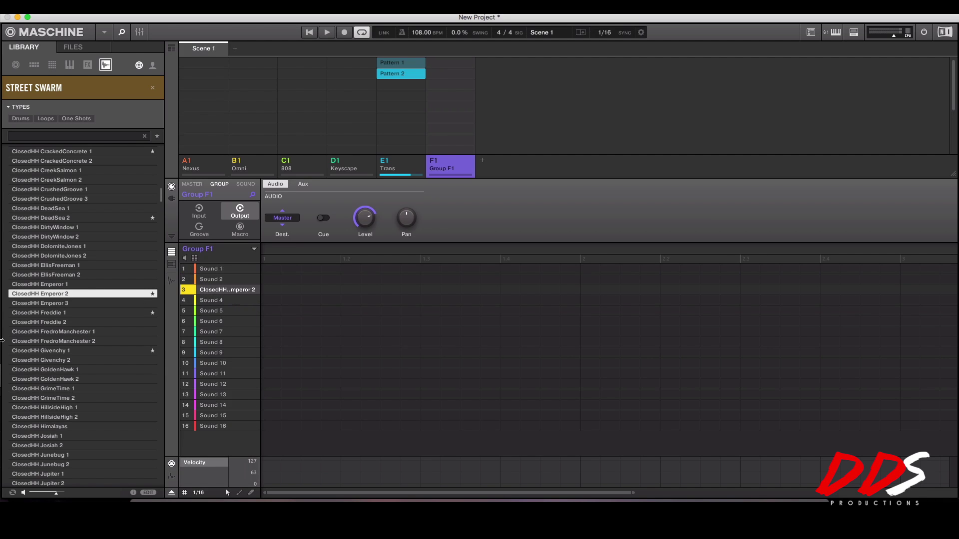
scroll(69, 207, up, 5)
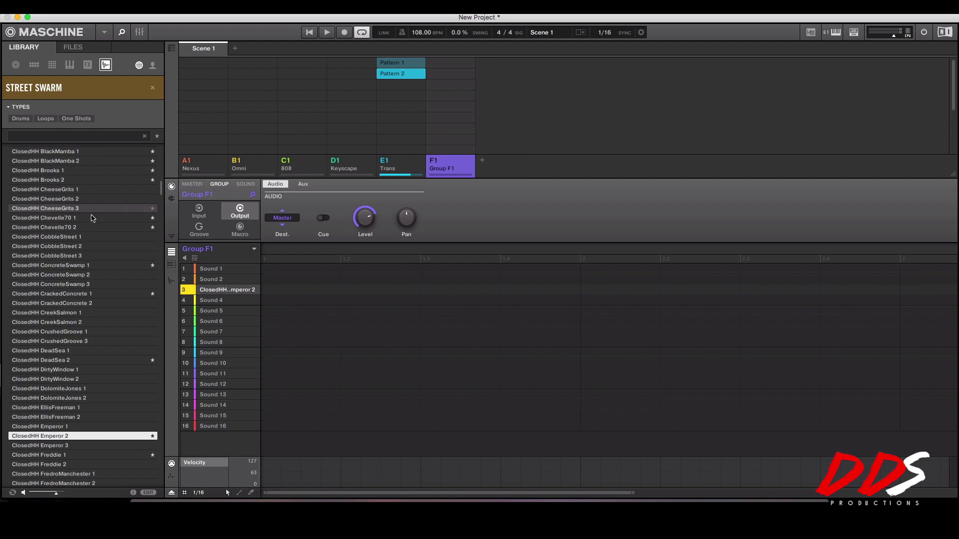
click(157, 136)
Audition favourite combos, crashes, hi-hats and claps, then load Clap Brooks into Sound 6.
scroll(111, 239, up, 10)
scroll(76, 344, down, 5)
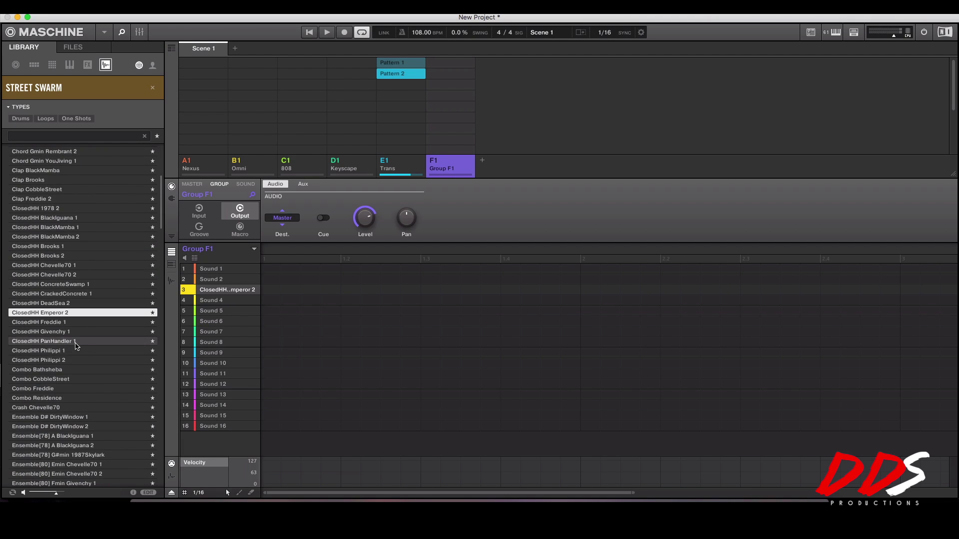
click(62, 370)
click(60, 388)
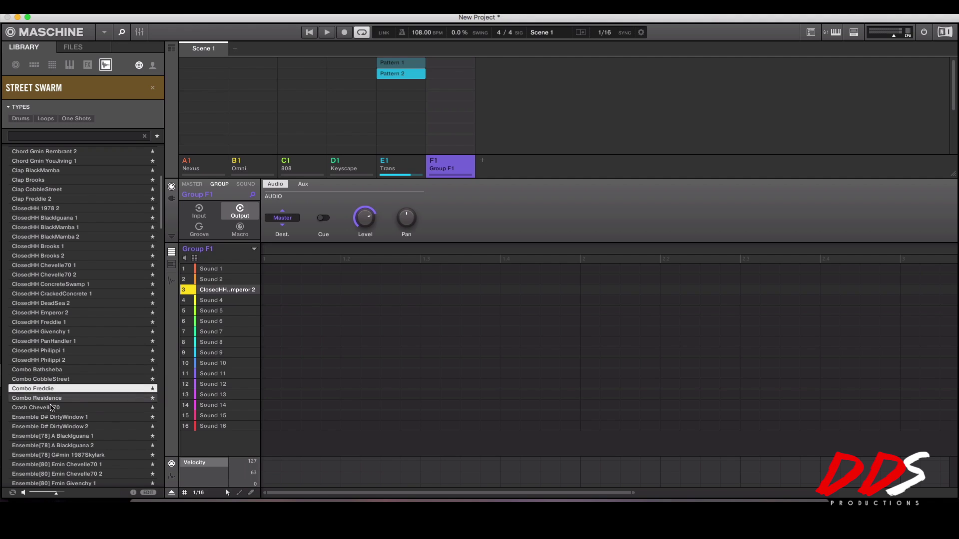
click(52, 407)
click(46, 332)
click(45, 313)
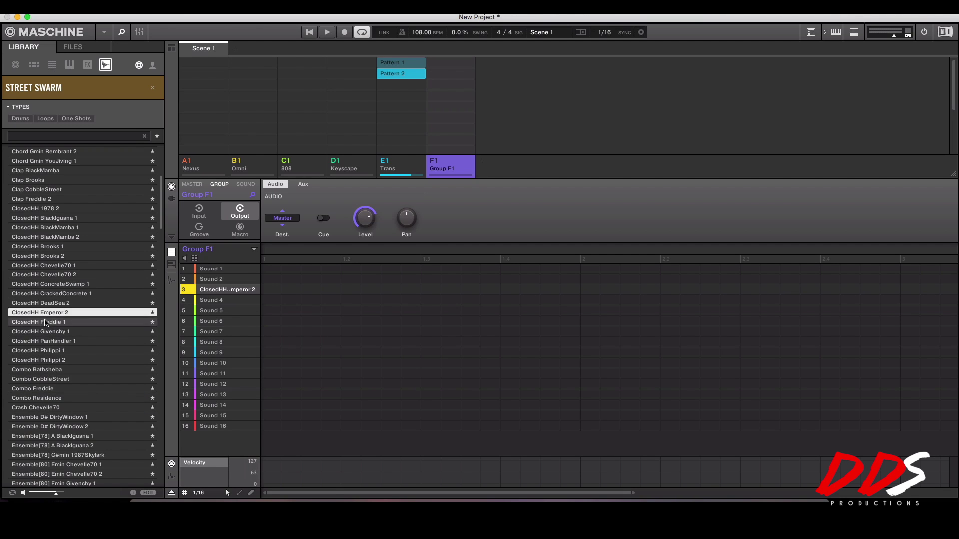
click(45, 322)
scroll(47, 325, up, 5)
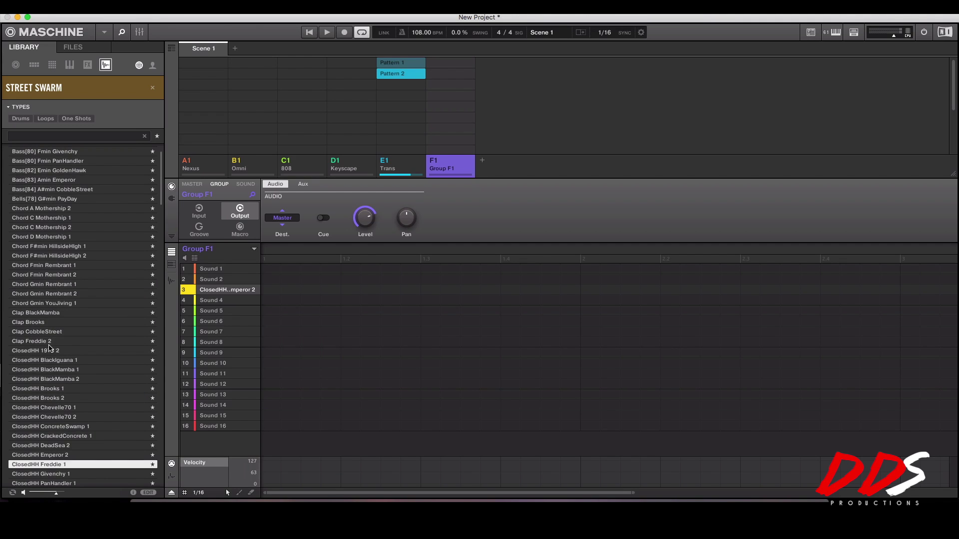
click(47, 325)
click(48, 333)
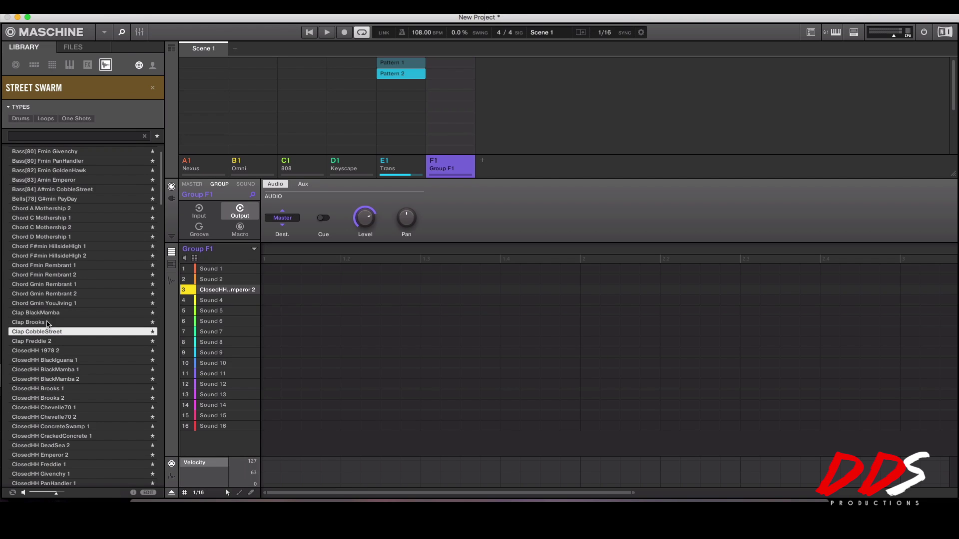
click(46, 324)
drag(47, 325, 211, 325)
Compare Kick Lincoln86 2 with Kick Jupiter 1 and load Kick Lincoln86 2 into Sound 1.
scroll(67, 335, up, 1)
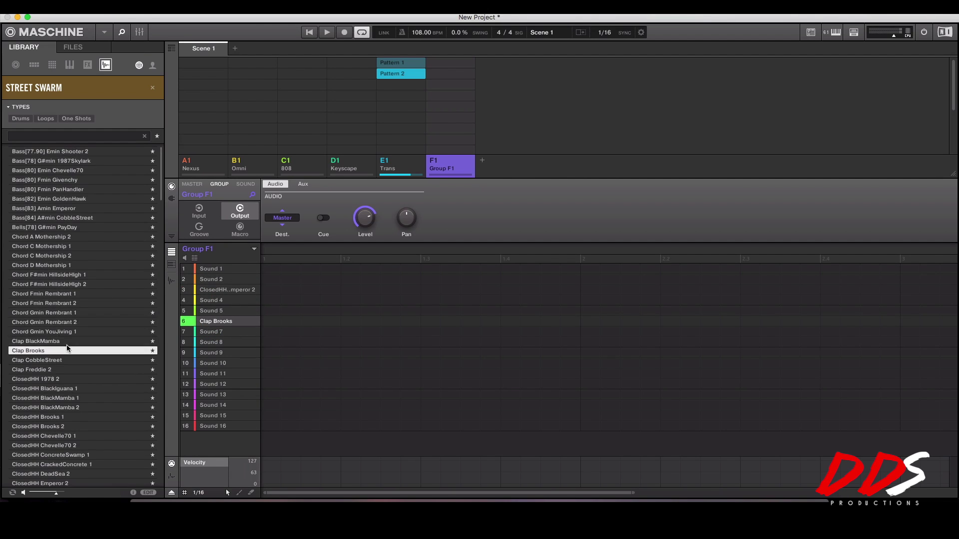
scroll(67, 344, down, 20)
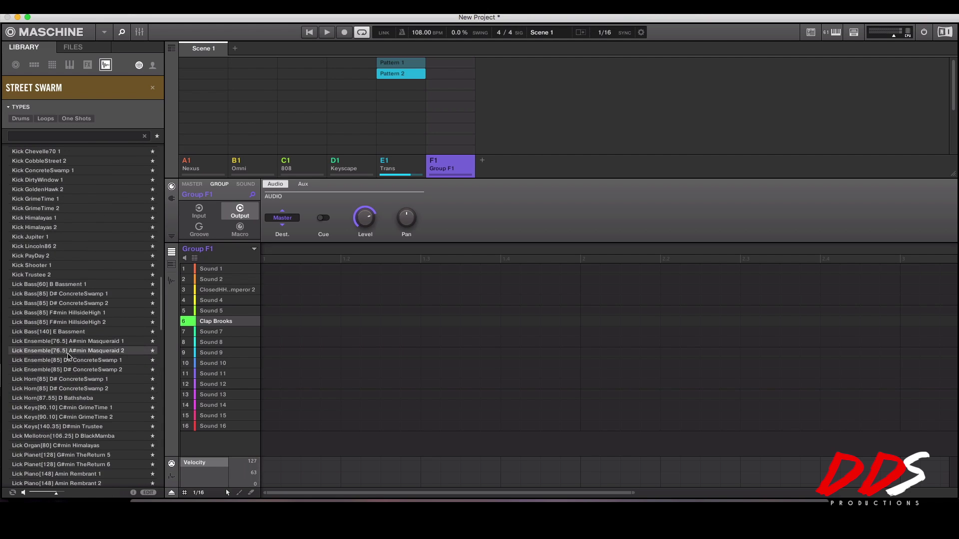
scroll(74, 326, up, 2)
click(70, 313)
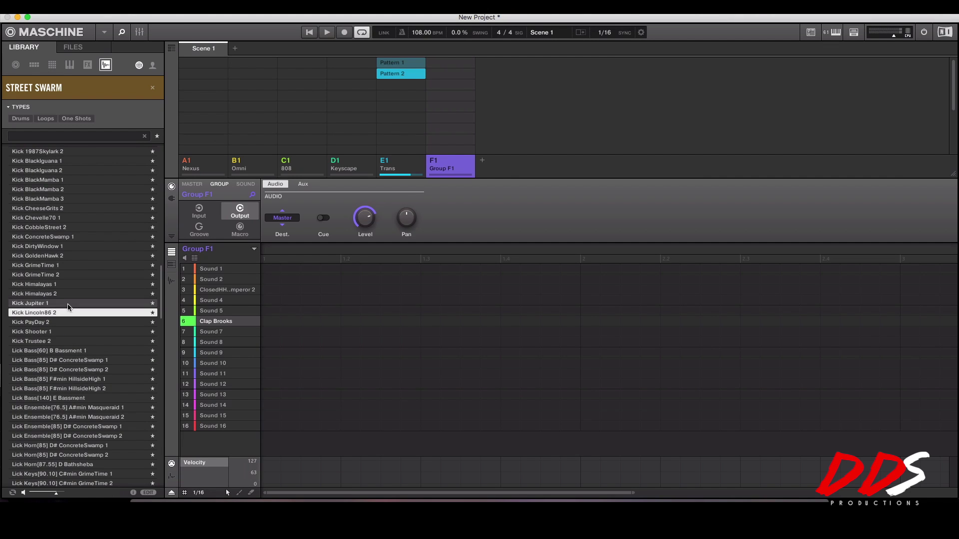
click(69, 305)
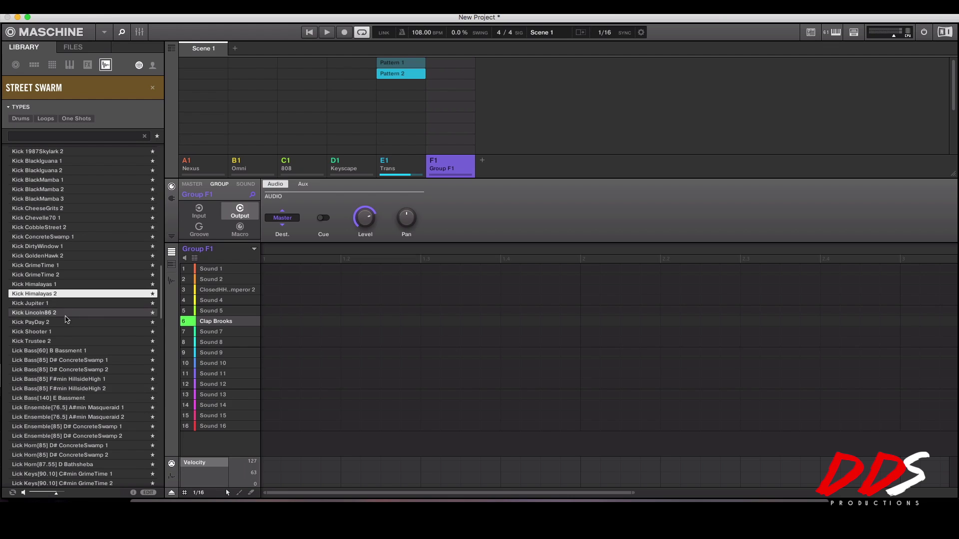
click(66, 313)
drag(65, 318, 210, 270)
Audition snares and shakers, load Snare 8thwonder 2 into Sound 2, and start renaming the group.
scroll(82, 347, down, 15)
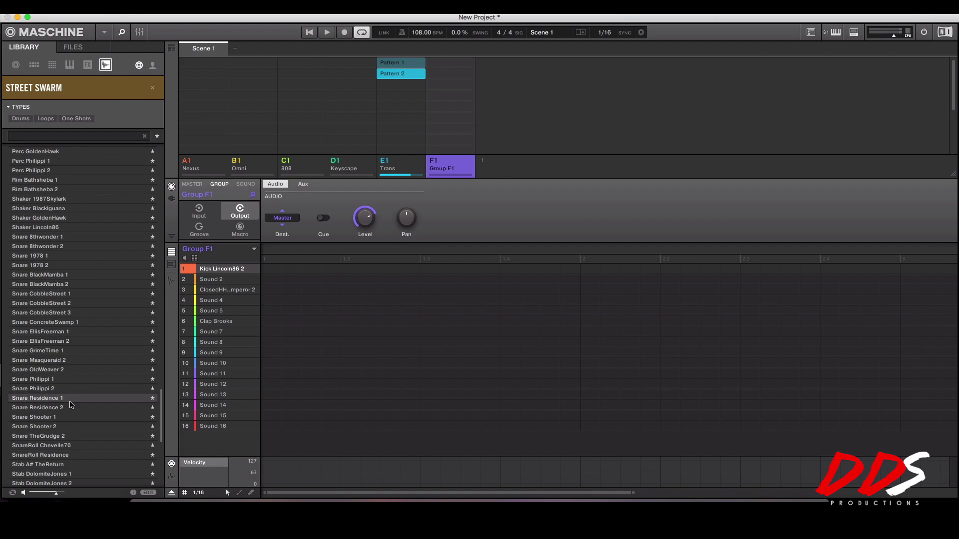
click(70, 398)
click(65, 379)
click(67, 293)
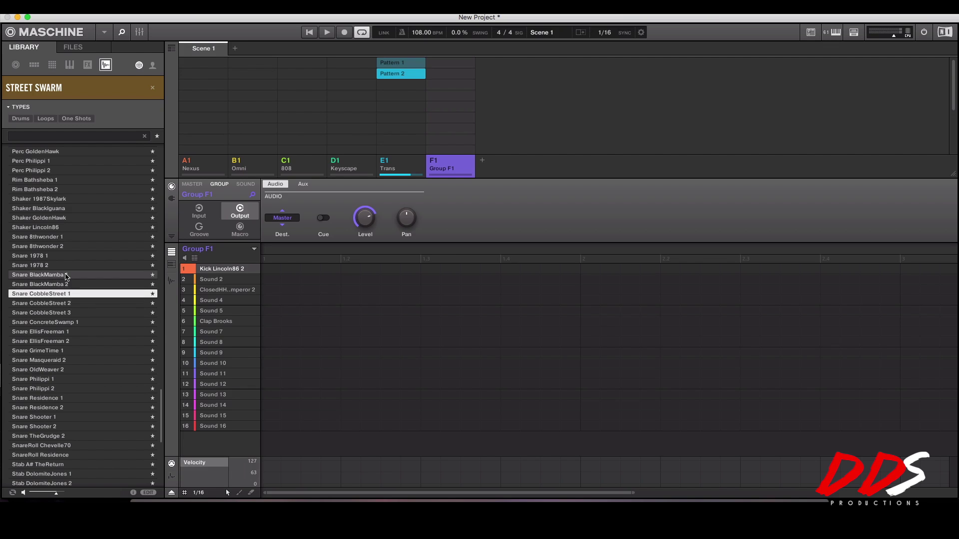
click(67, 275)
click(57, 256)
click(55, 247)
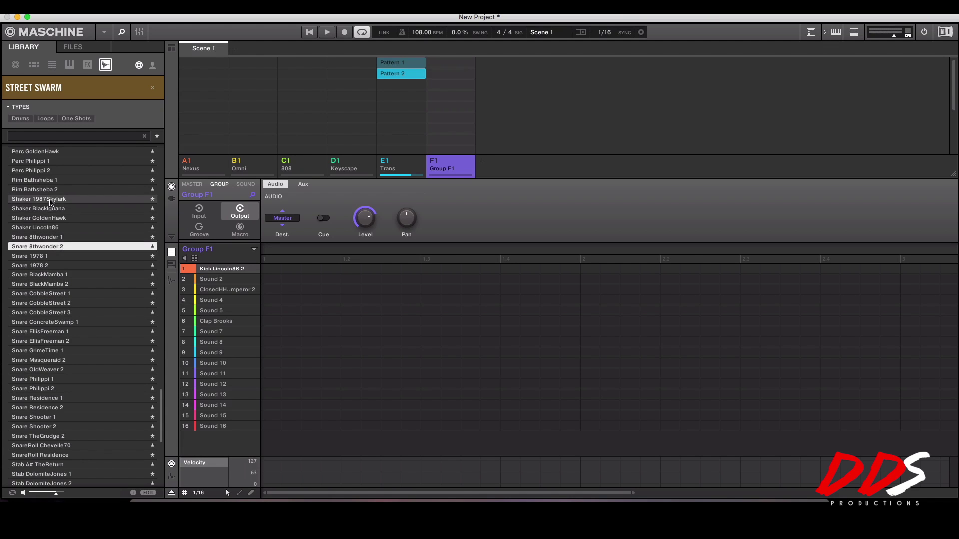
click(53, 200)
click(51, 211)
click(50, 228)
click(50, 246)
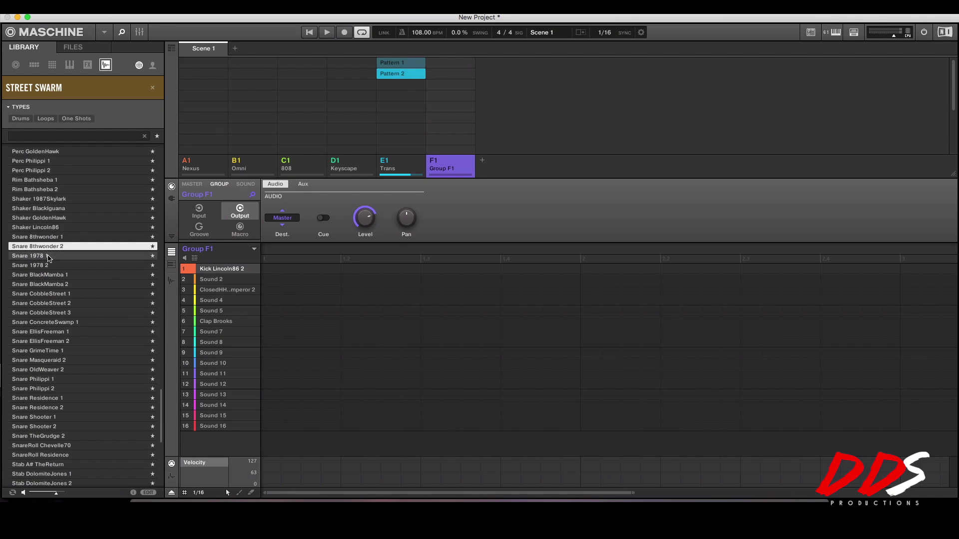
click(50, 257)
drag(48, 246, 213, 280)
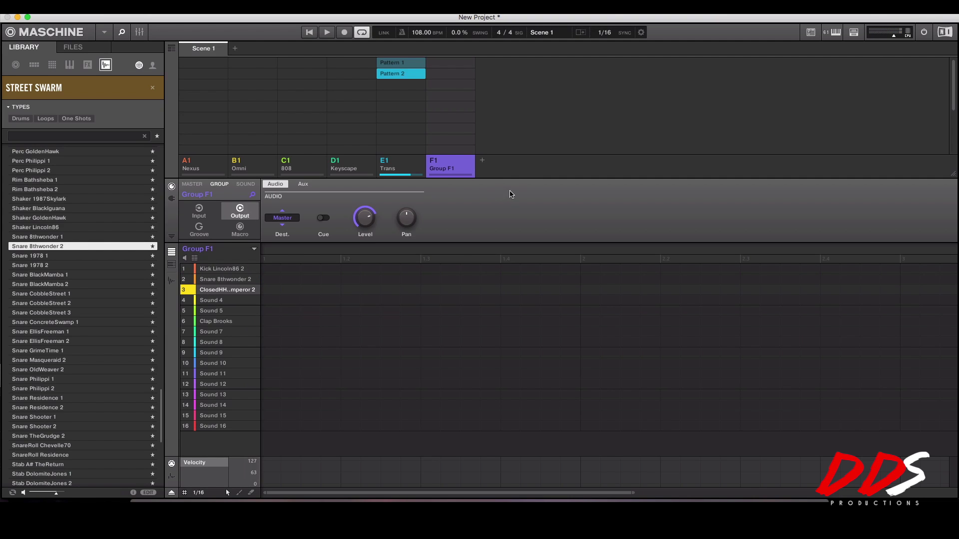
double_click(448, 170)
Rename group F1 to 'Kit Video'.
text(Kit Video)
key(Return)
right_click(451, 170)
click(632, 210)
right_click(442, 163)
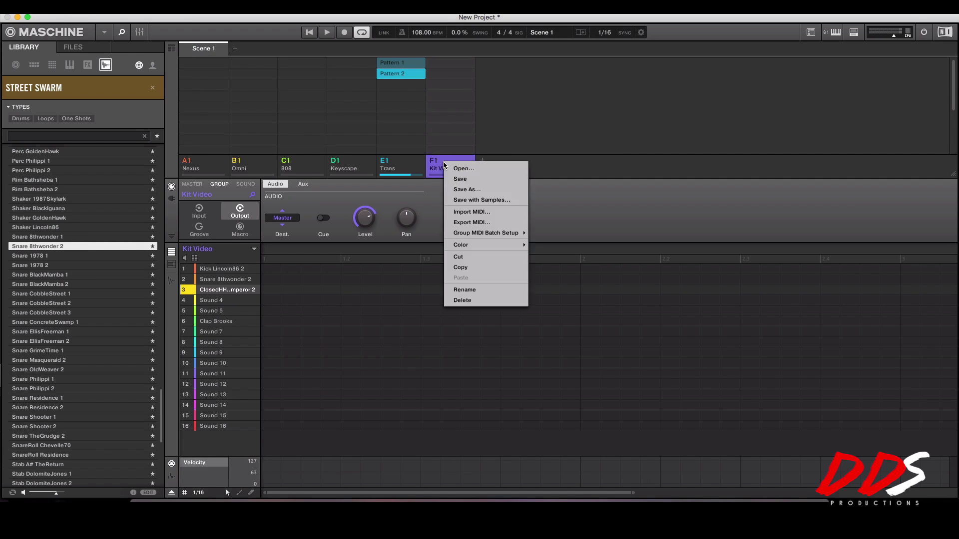
Save the Kit Video group as a file in the Maschine 2 > Groups folder.
click(475, 190)
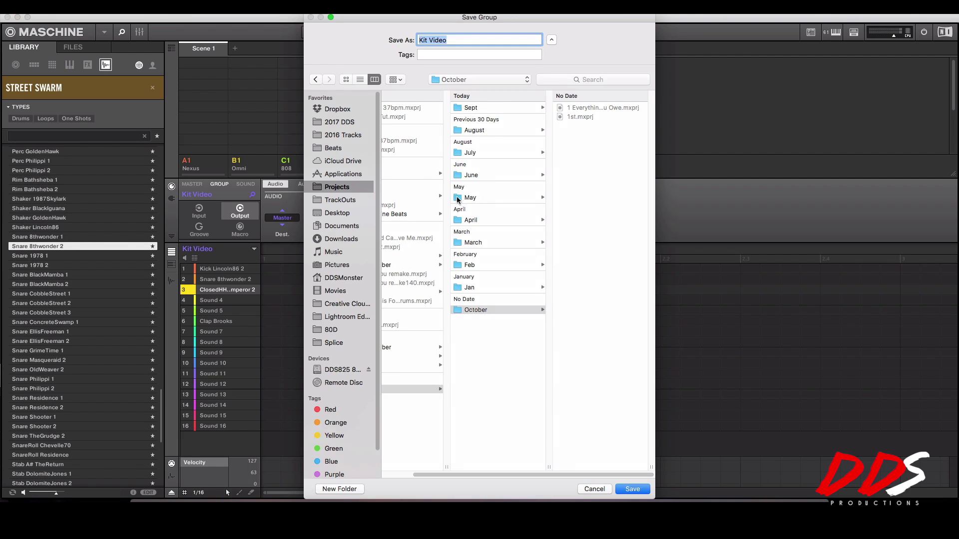
click(488, 82)
click(485, 109)
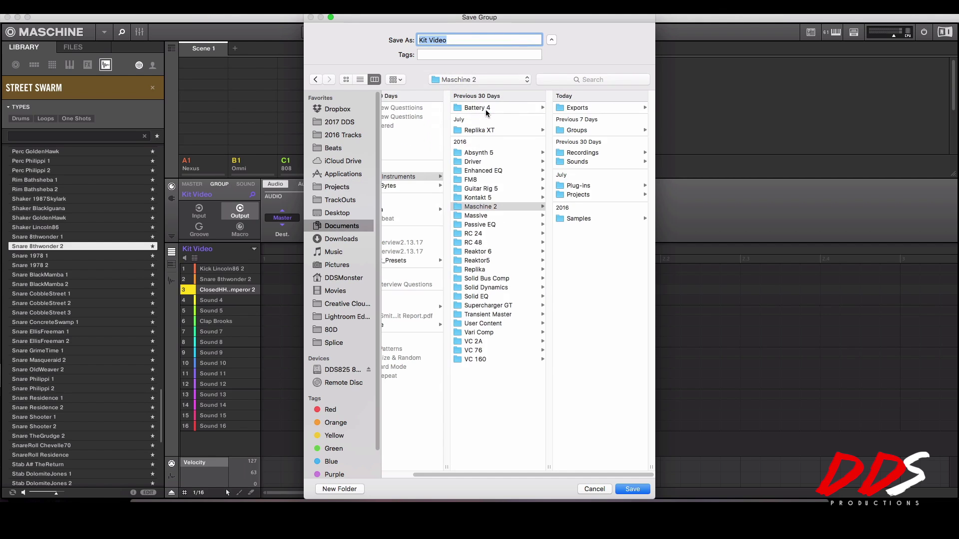
click(578, 132)
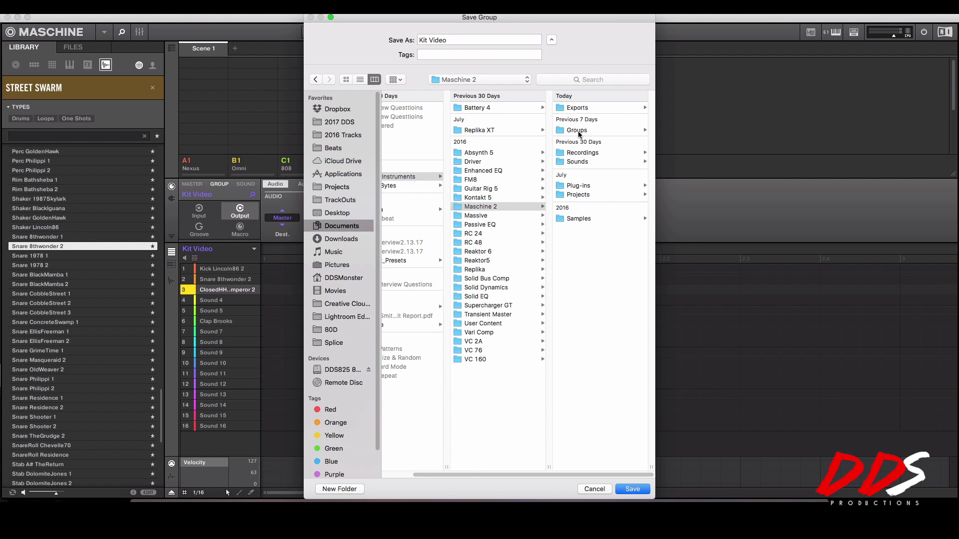
click(577, 131)
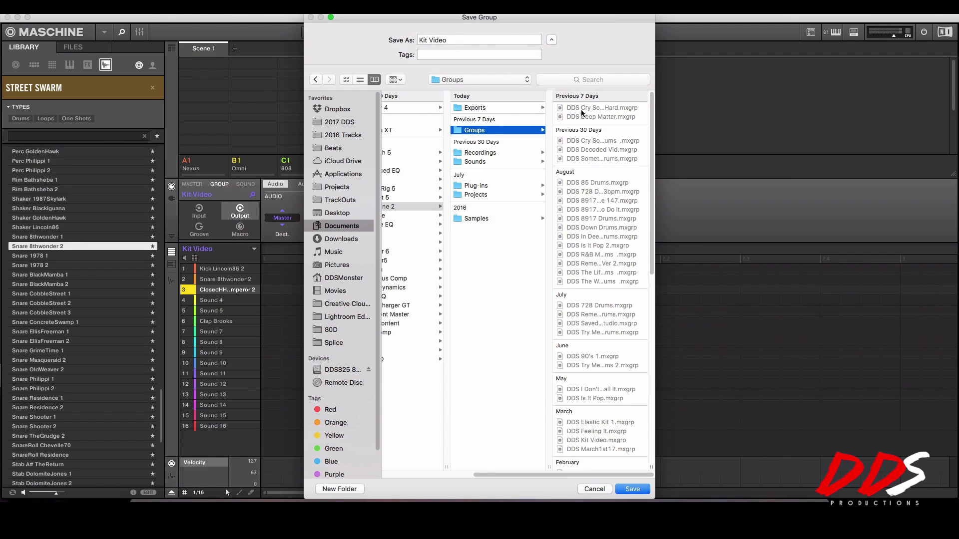
click(632, 489)
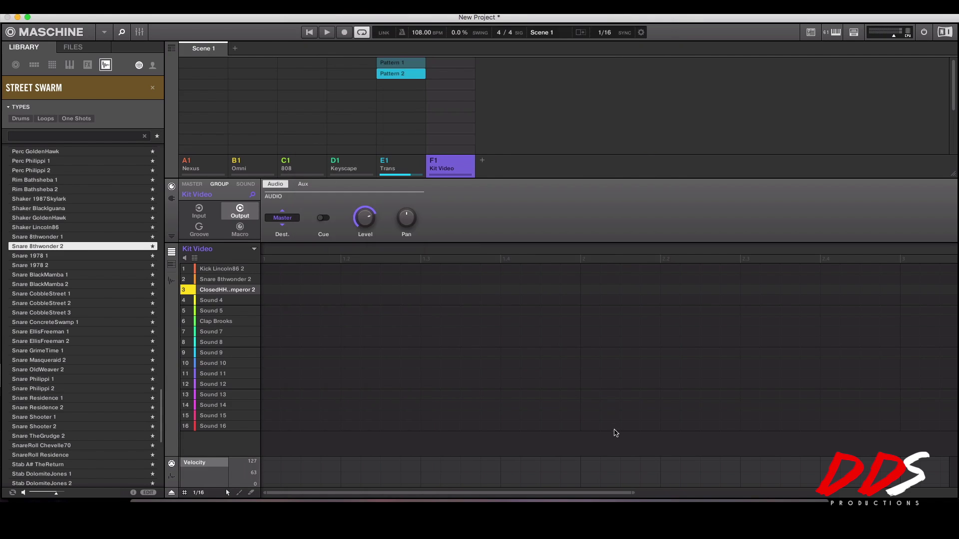
Show the groups saved in the user library, clearing the Deep Matter filter.
click(34, 66)
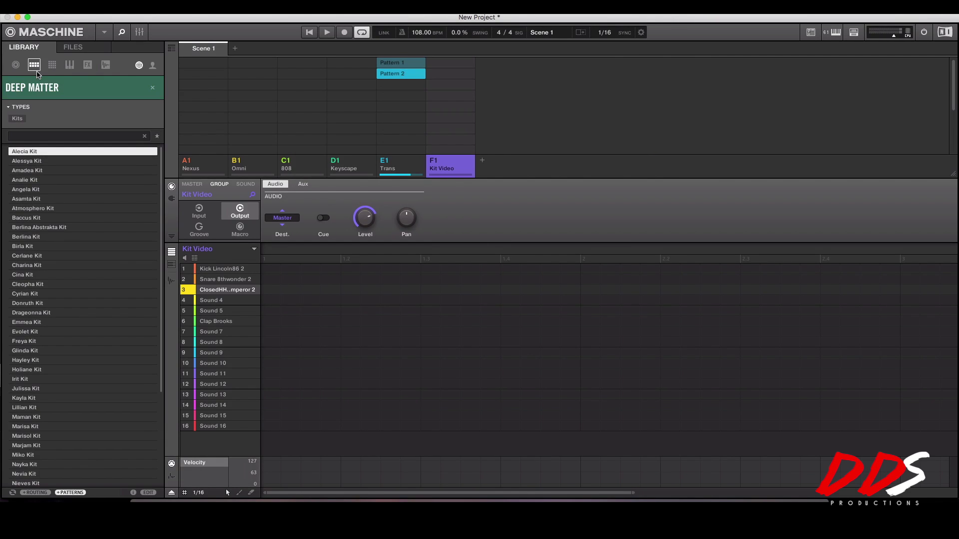
click(153, 89)
click(152, 67)
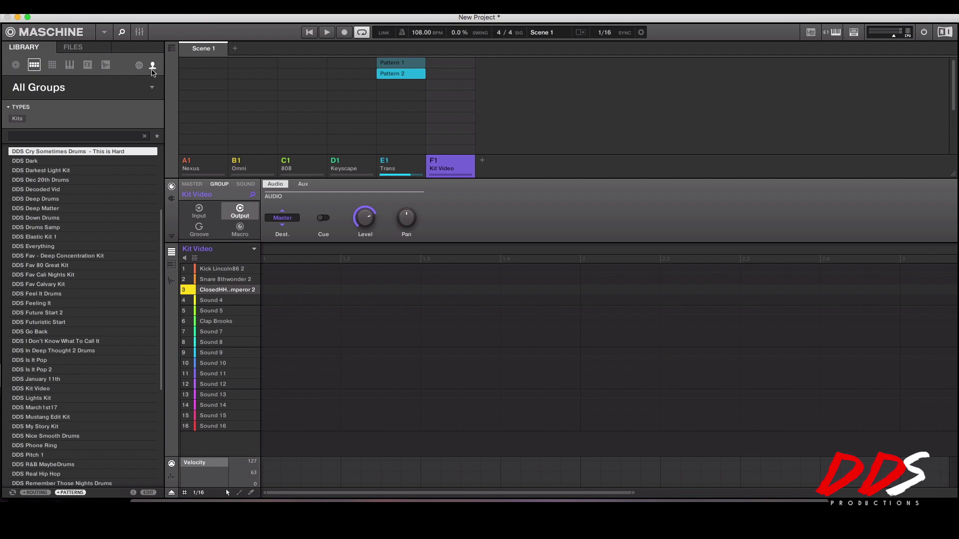
scroll(112, 250, down, 6)
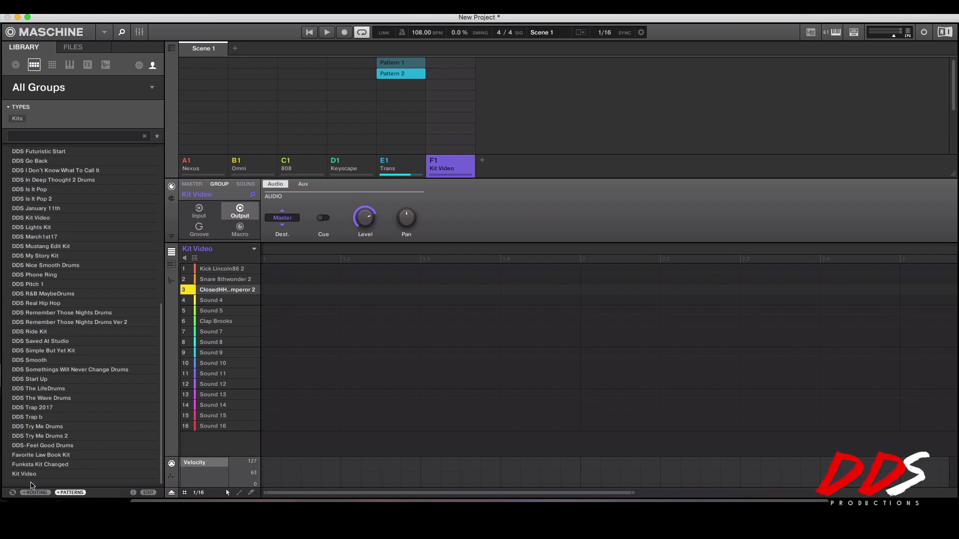
Delete the Kit Video group in F1 and load the saved Kit Video kit into E1.
right_click(464, 166)
click(489, 305)
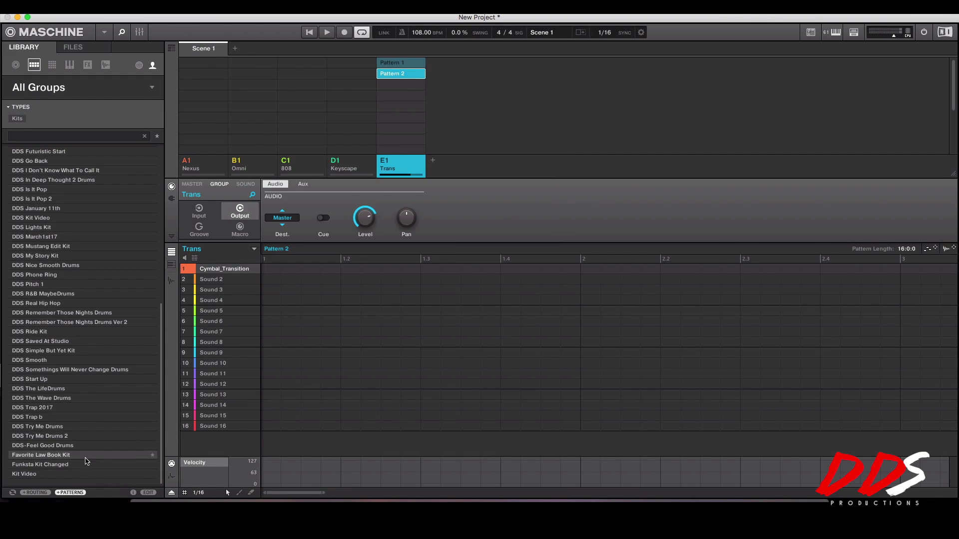
click(70, 474)
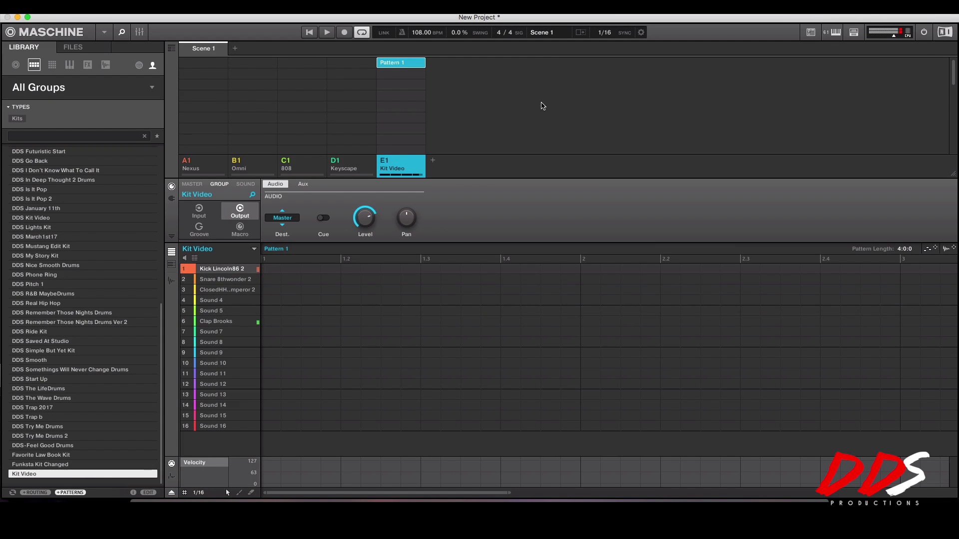
scroll(42, 293, up, 5)
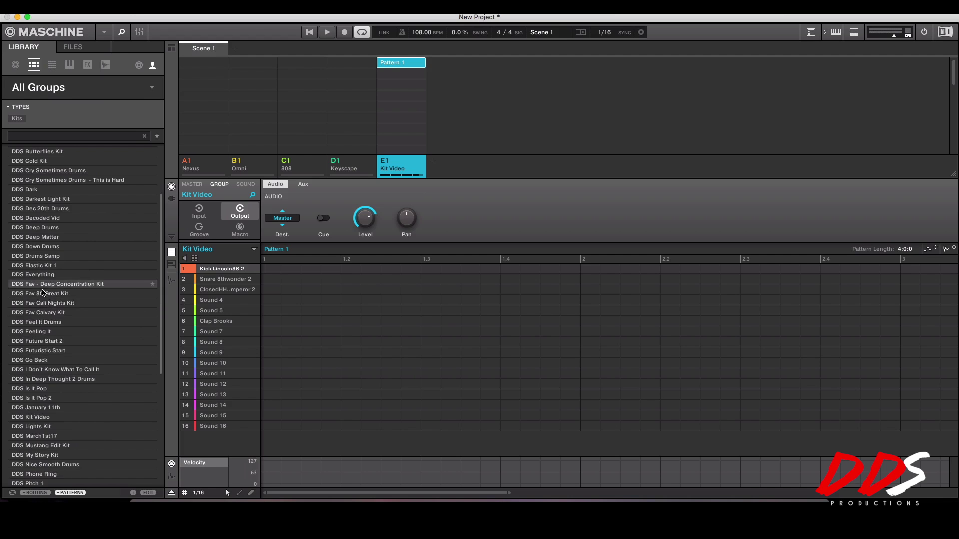
scroll(44, 280, up, 2)
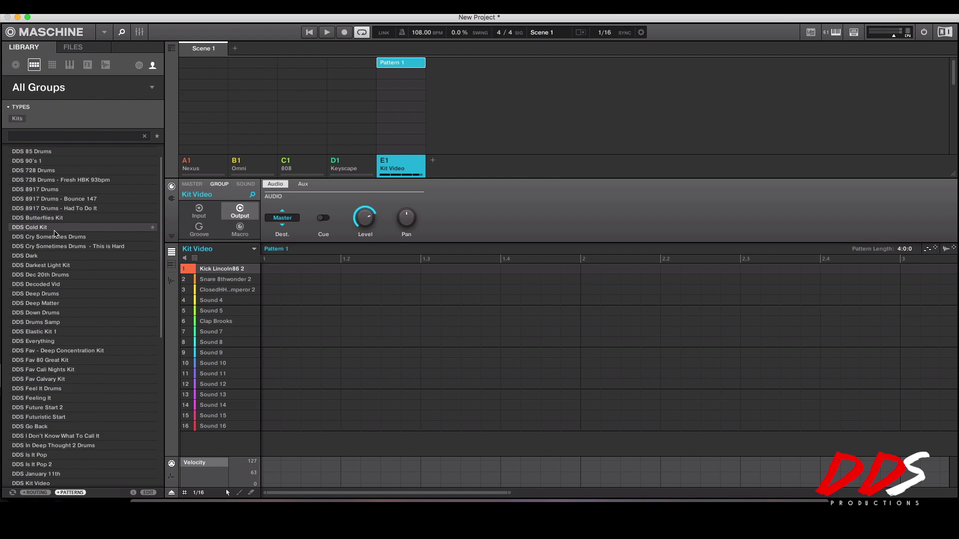
scroll(55, 233, down, 4)
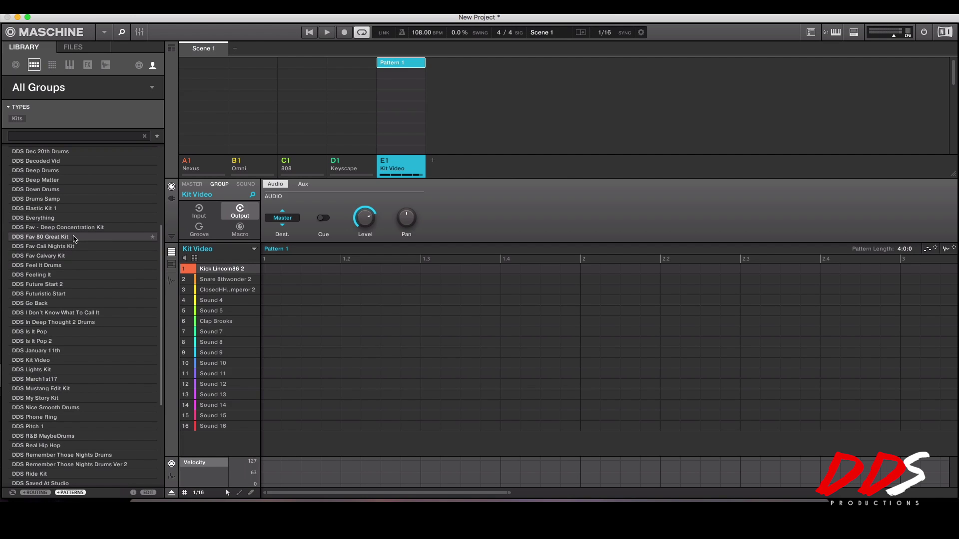
scroll(67, 279, up, 5)
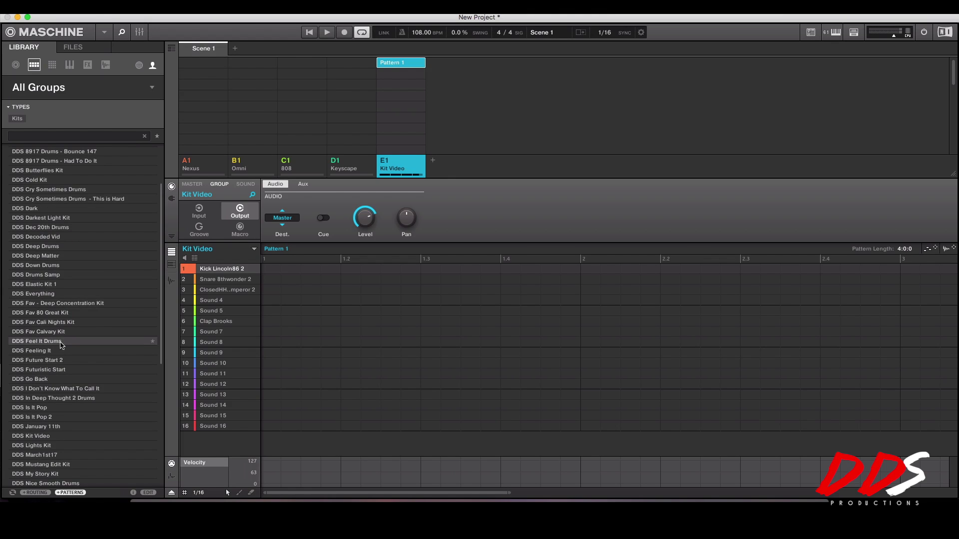
Load the DDS Cry Sometimes Drums - This is Hard kit into E1 and audition Pattern 4 at 151 BPM.
click(80, 265)
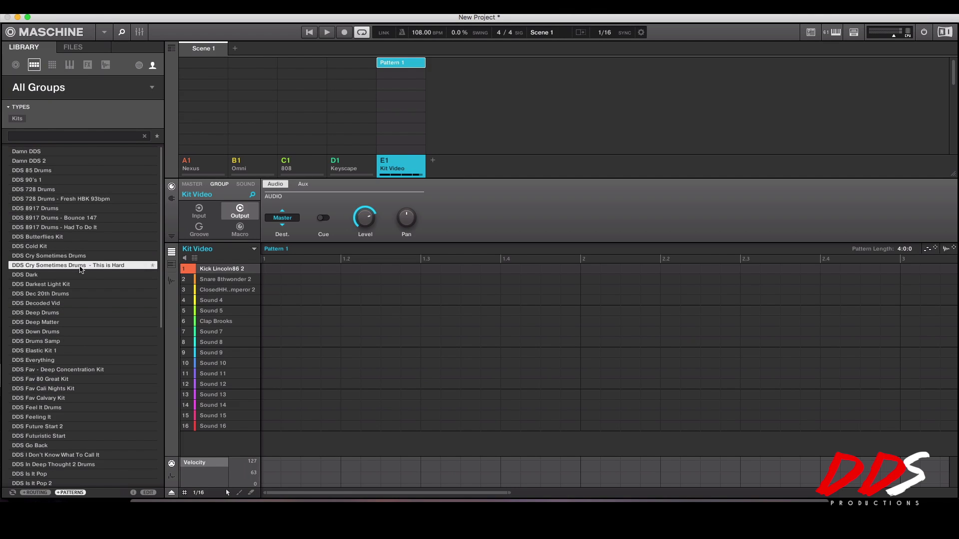
double_click(114, 269)
click(327, 32)
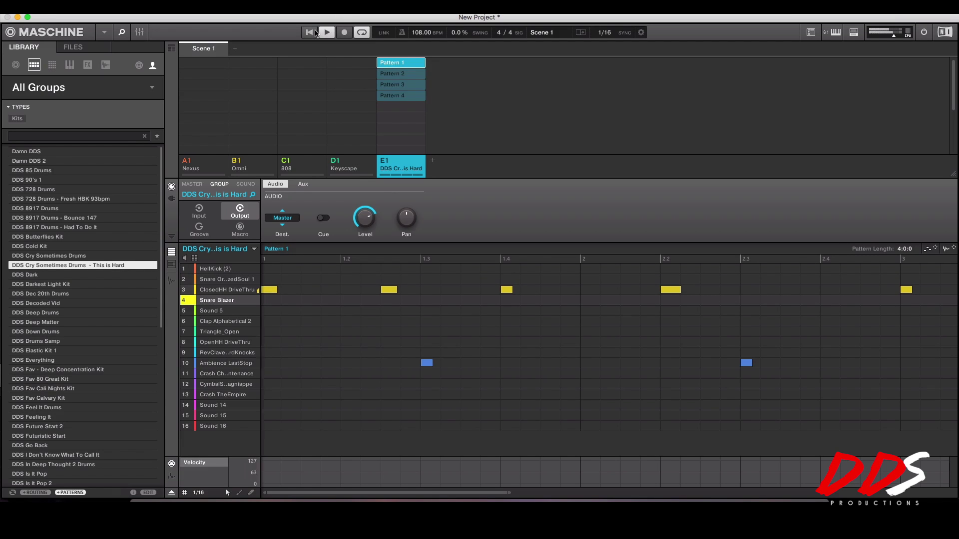
drag(419, 35, 418, 17)
click(415, 95)
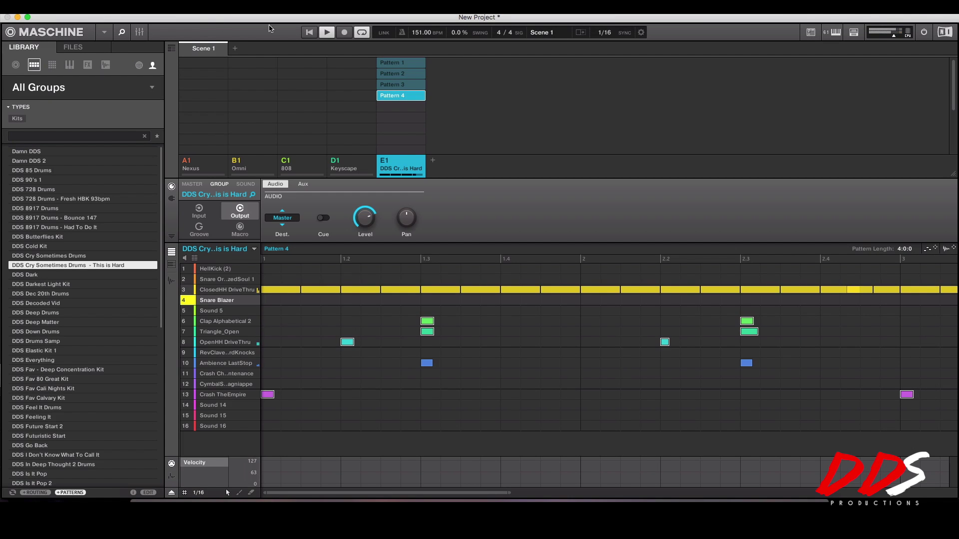
click(326, 32)
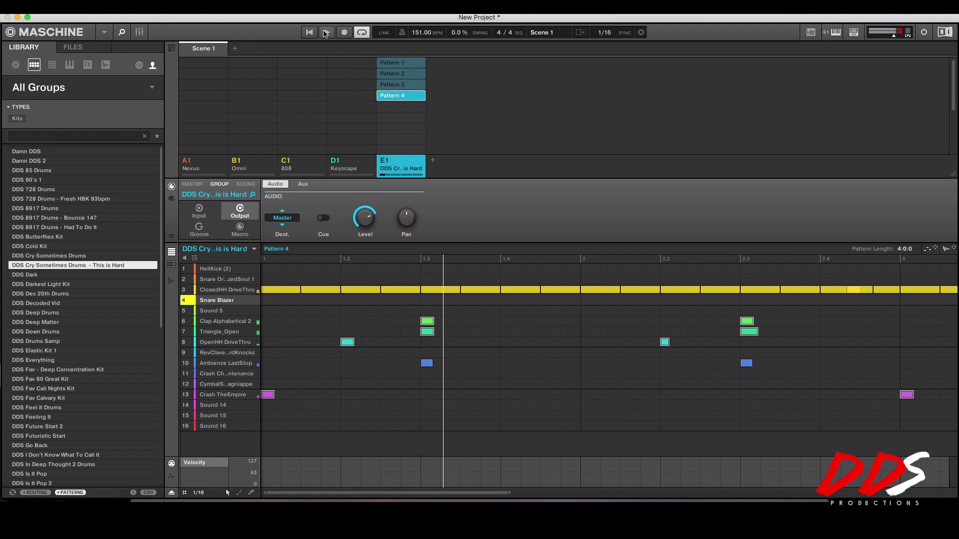
Browse the Deep Matter expansion's factory sounds from the All Sounds product grid.
click(52, 67)
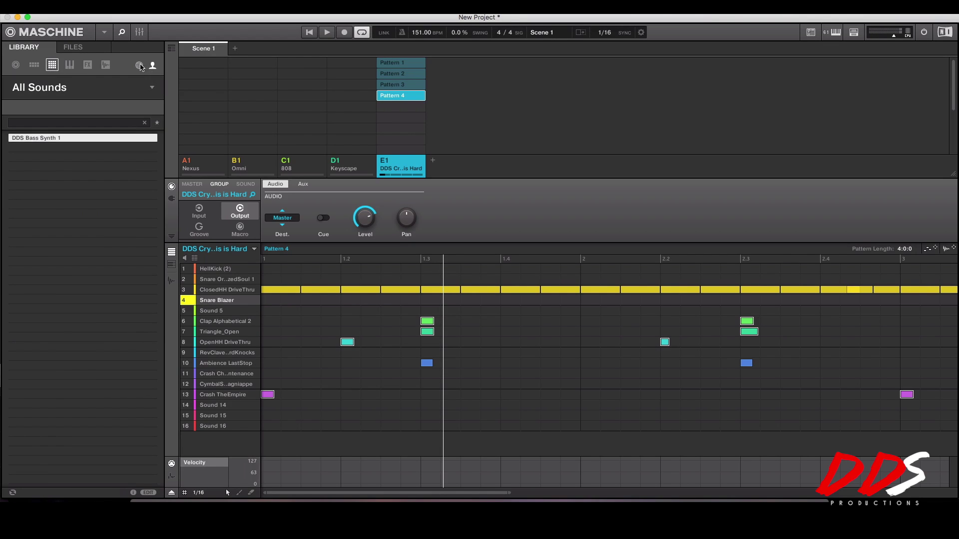
click(138, 66)
click(155, 88)
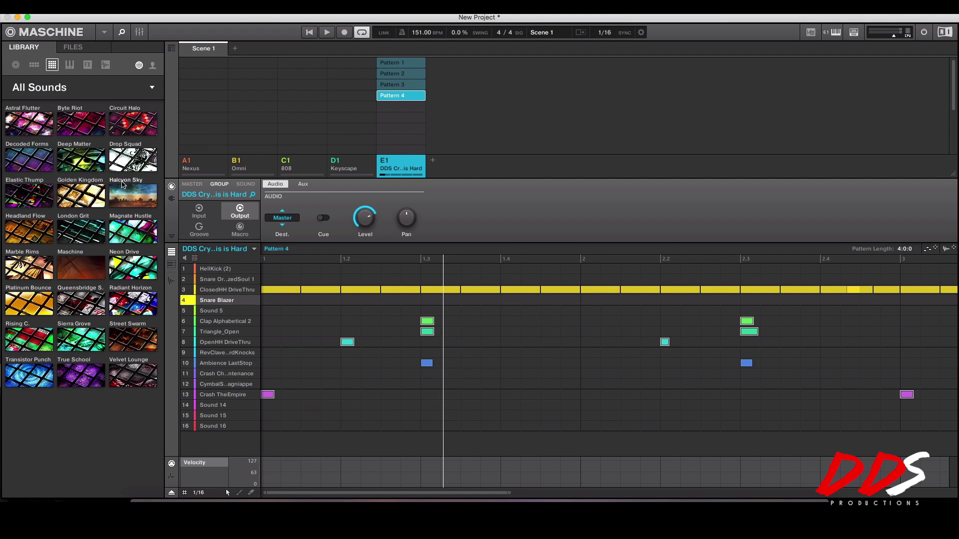
click(92, 164)
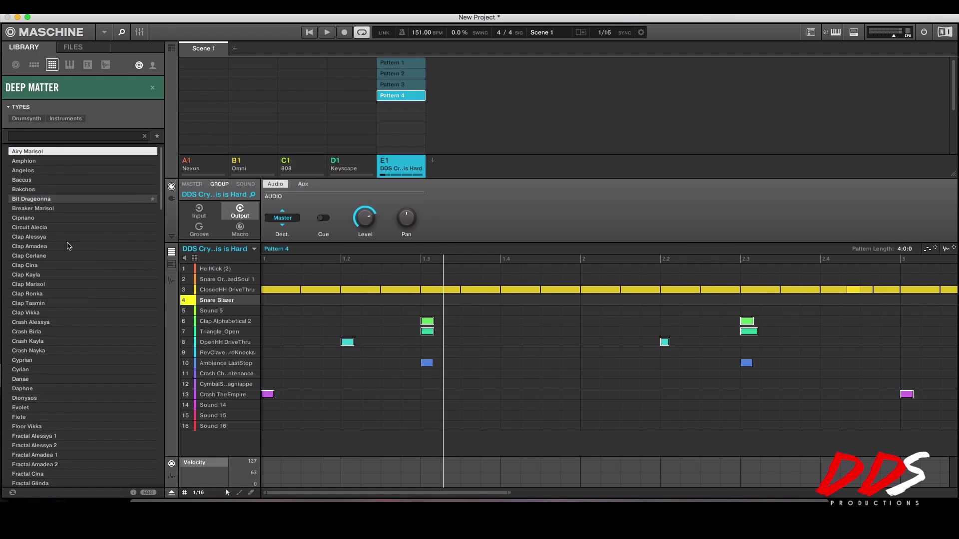
scroll(79, 299, down, 20)
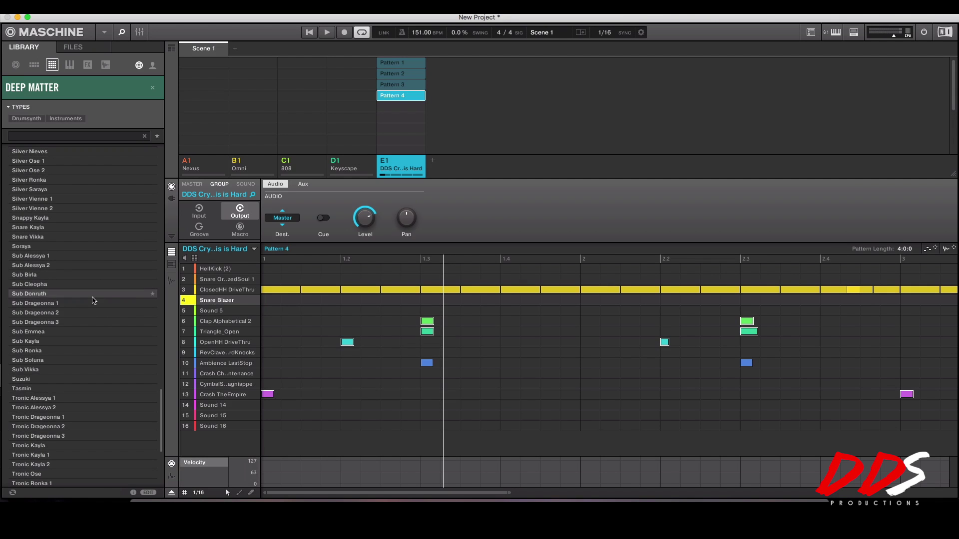
scroll(85, 224, up, 10)
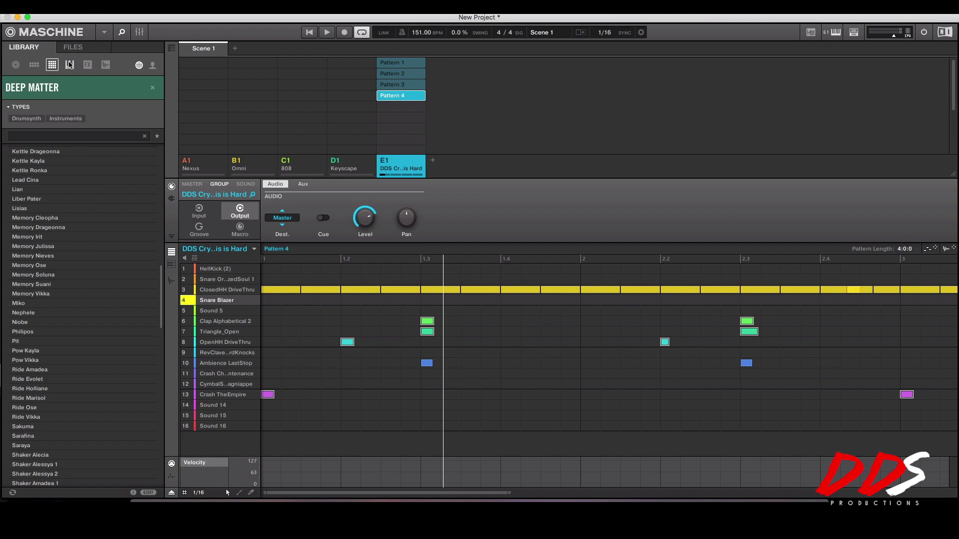
click(152, 88)
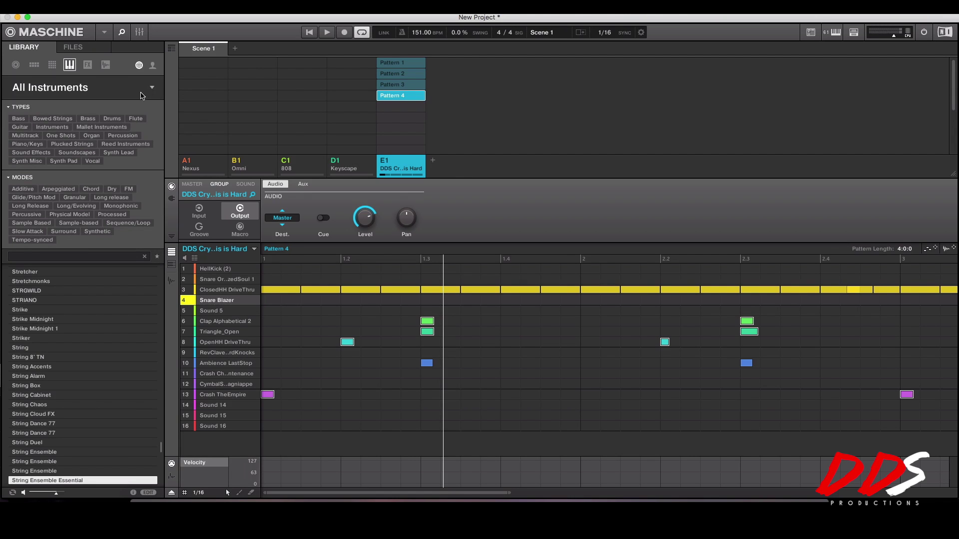
Pick Massive from the All Instruments grid and filter its presets to the Deep Matter bank.
click(118, 95)
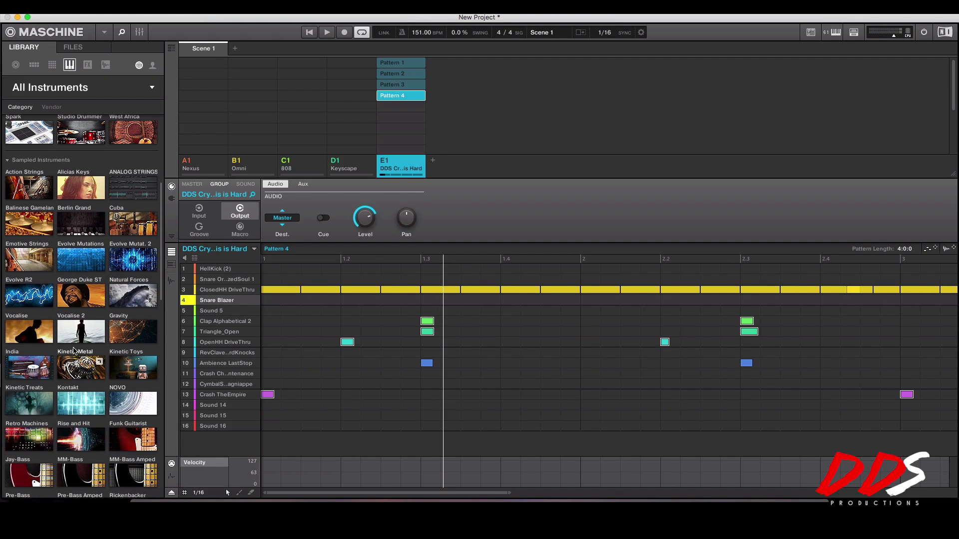
scroll(76, 379, down, 5)
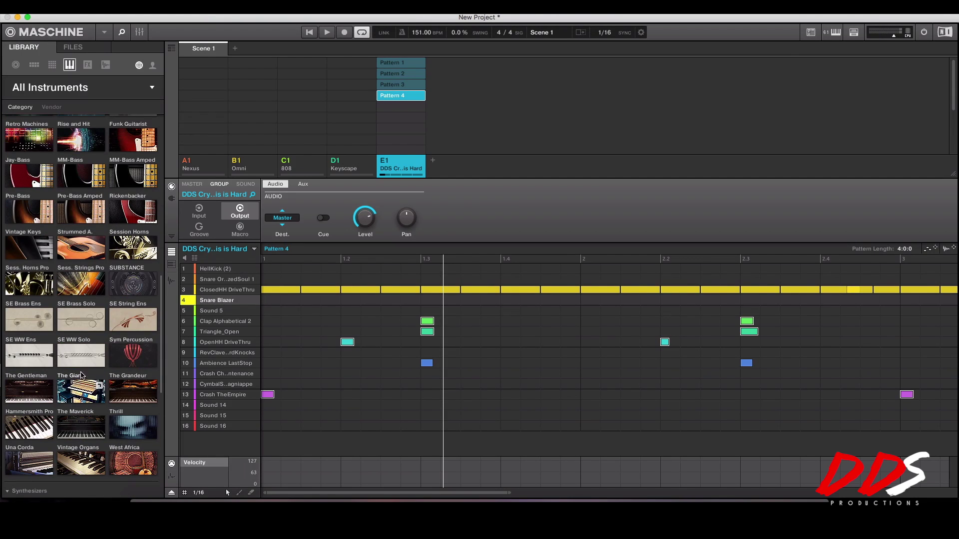
scroll(77, 267, up, 12)
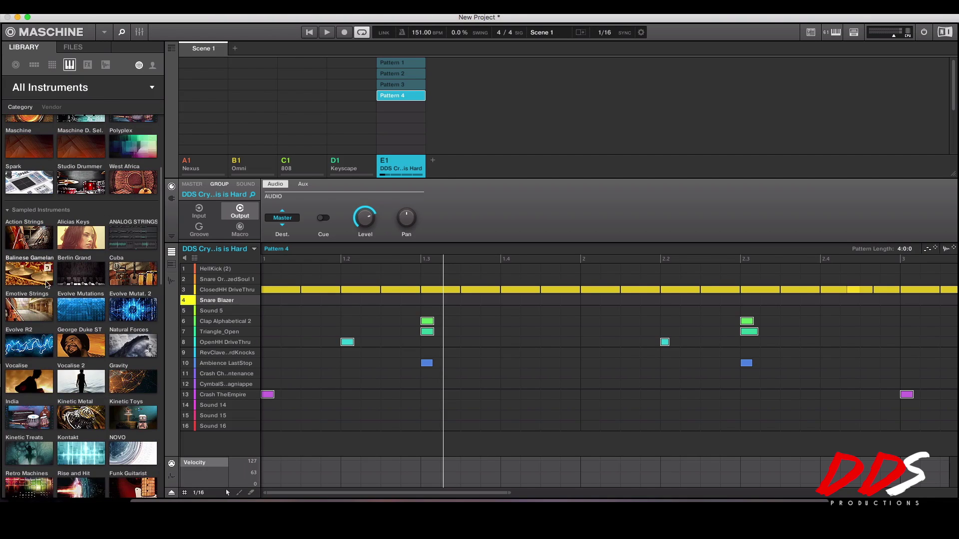
scroll(51, 294, down, 5)
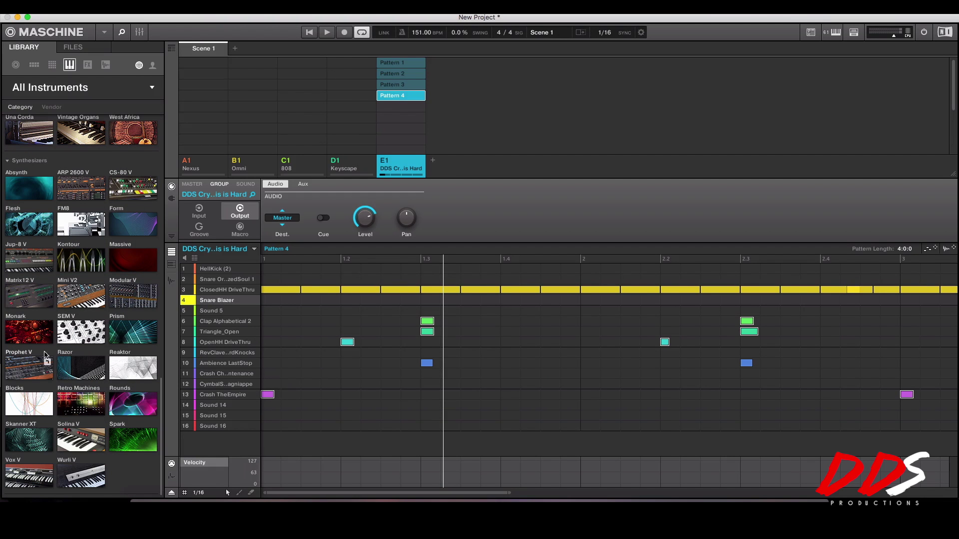
click(116, 277)
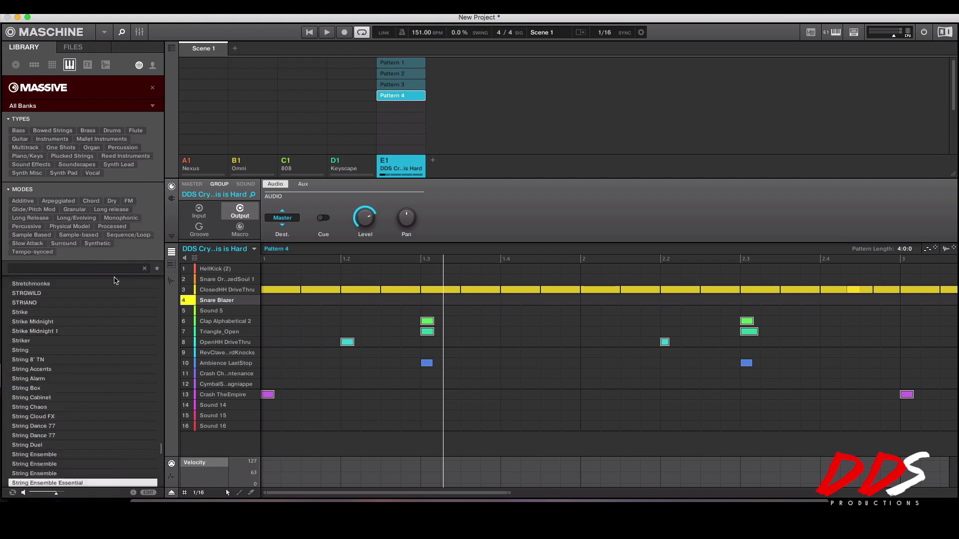
click(75, 106)
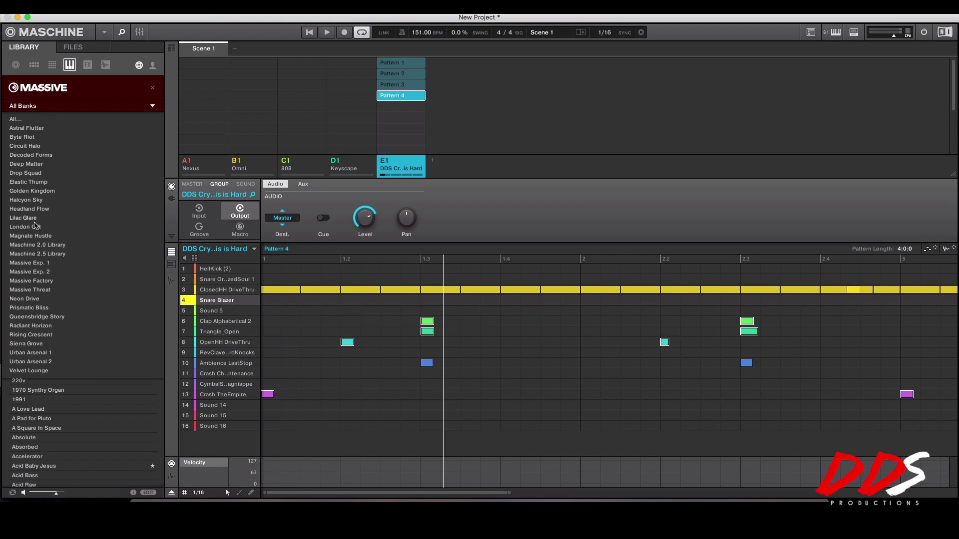
click(26, 164)
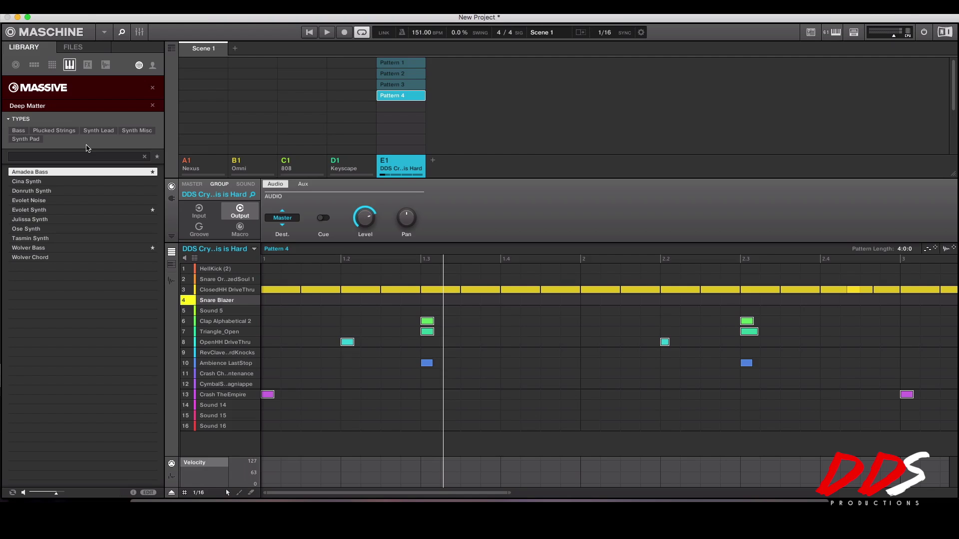